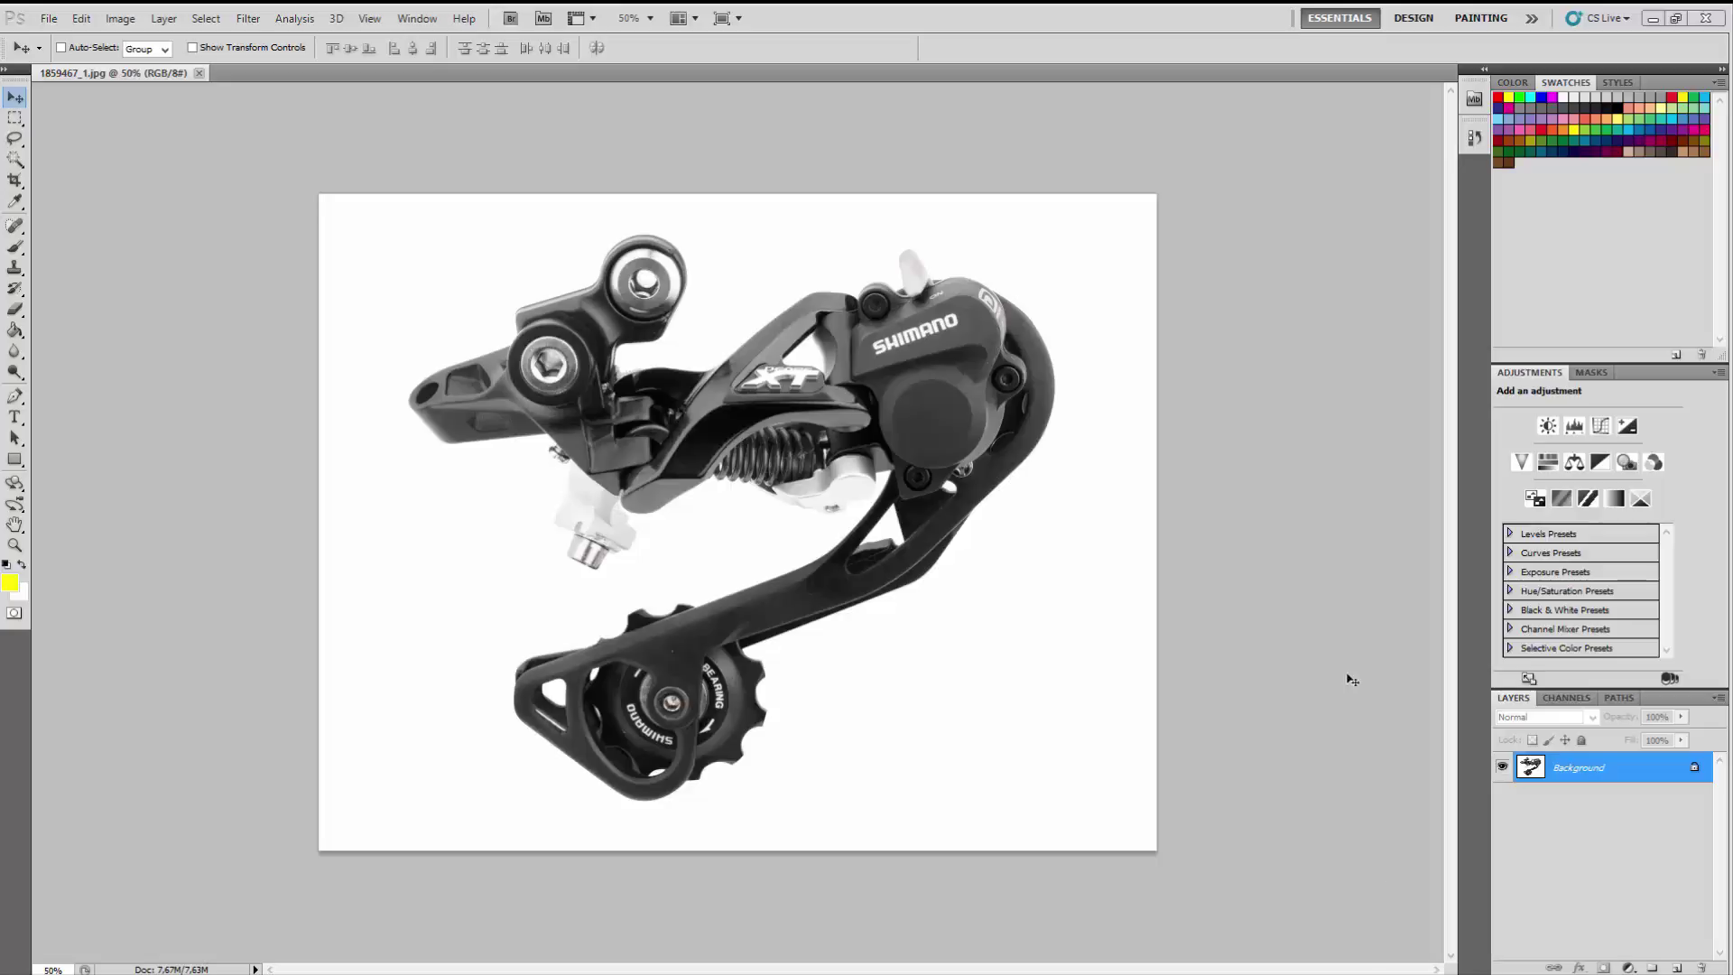
Unlock the Background as Layer 0, add empty Layer 1, and Magic Wand-select the white background.
double_click(1706, 776)
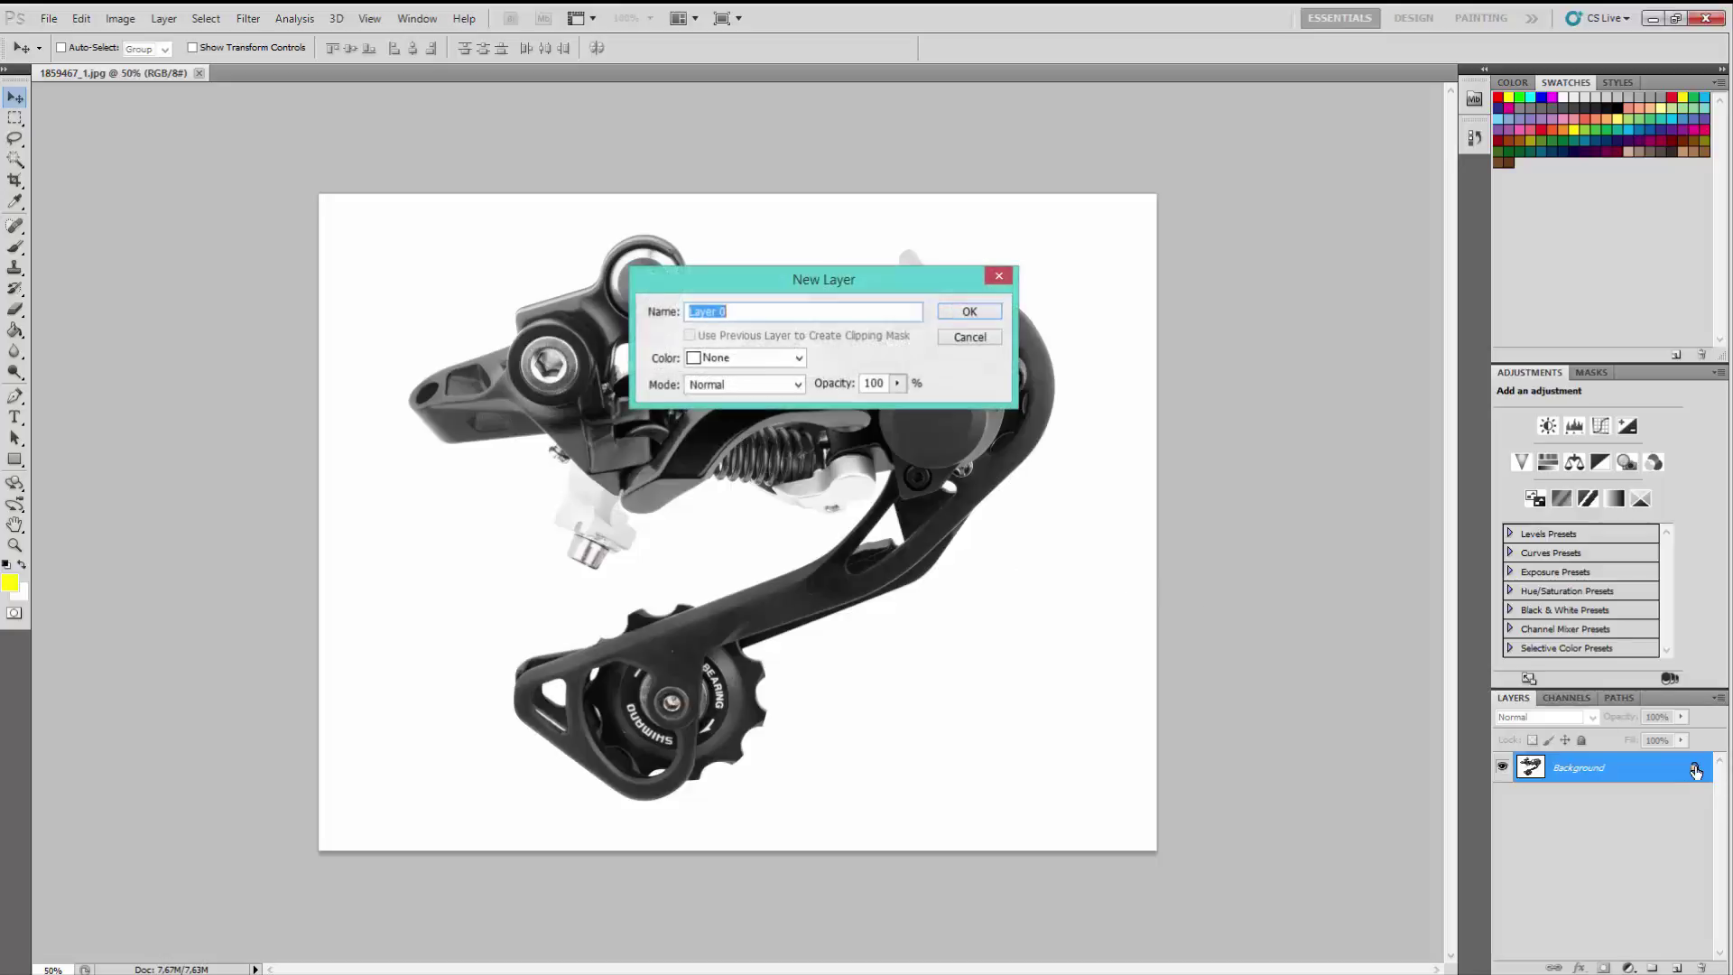
left_click(984, 317)
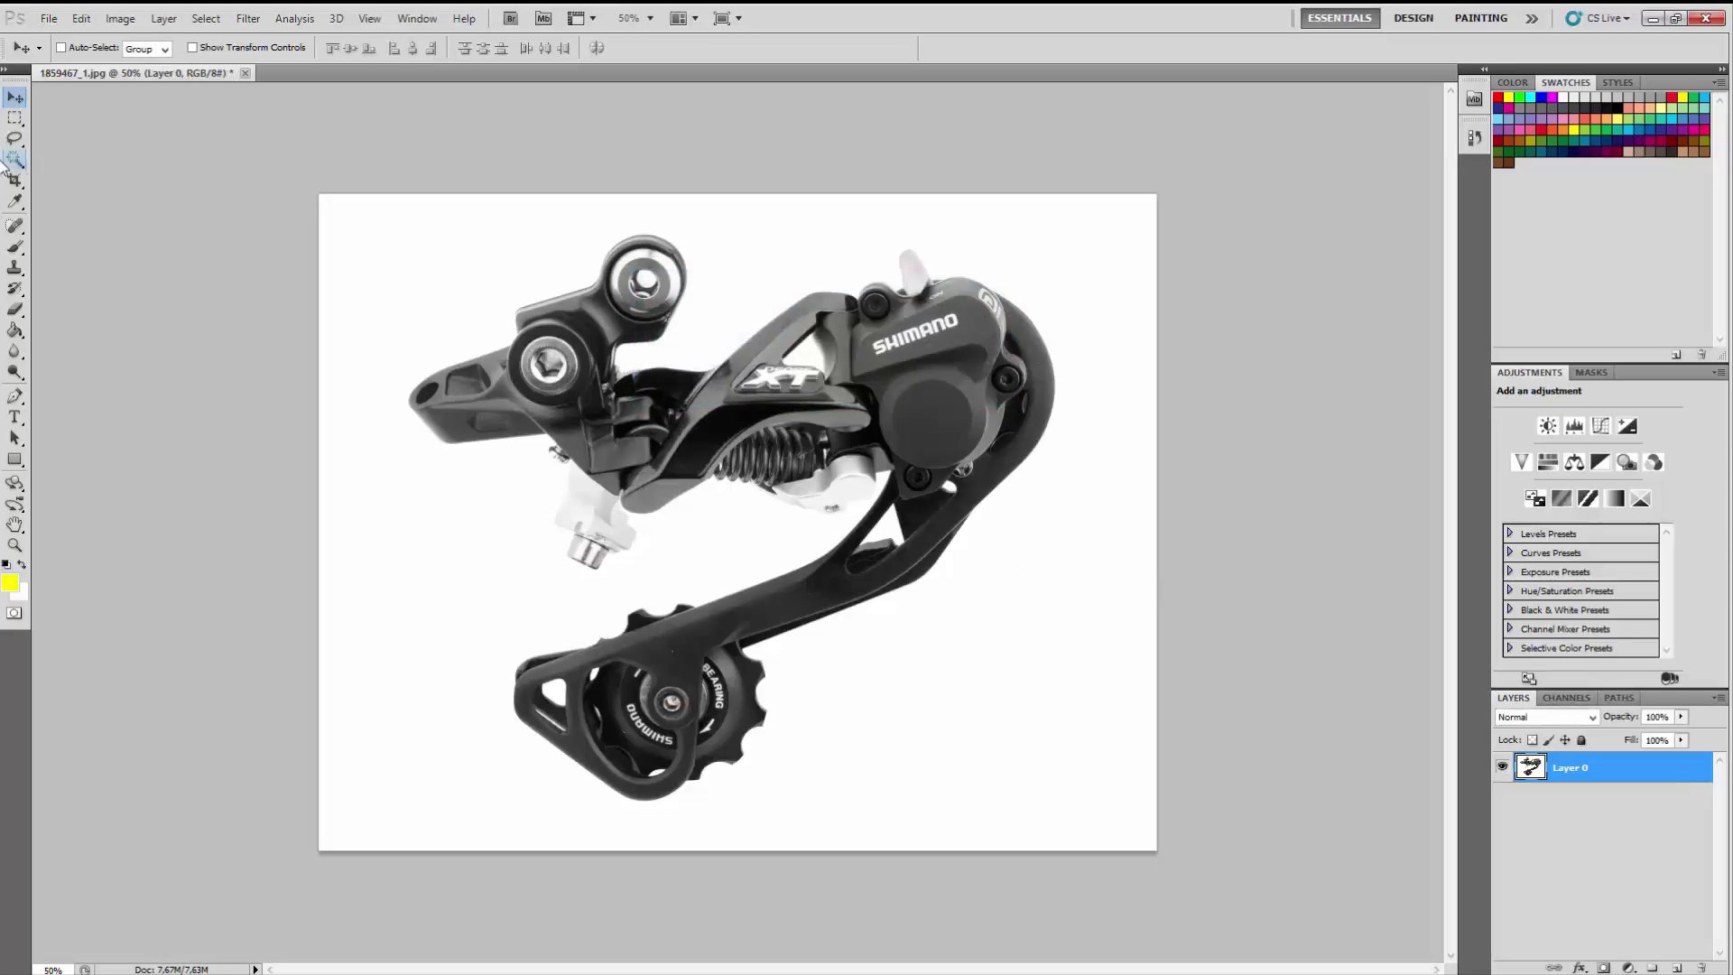
left_click(1677, 966)
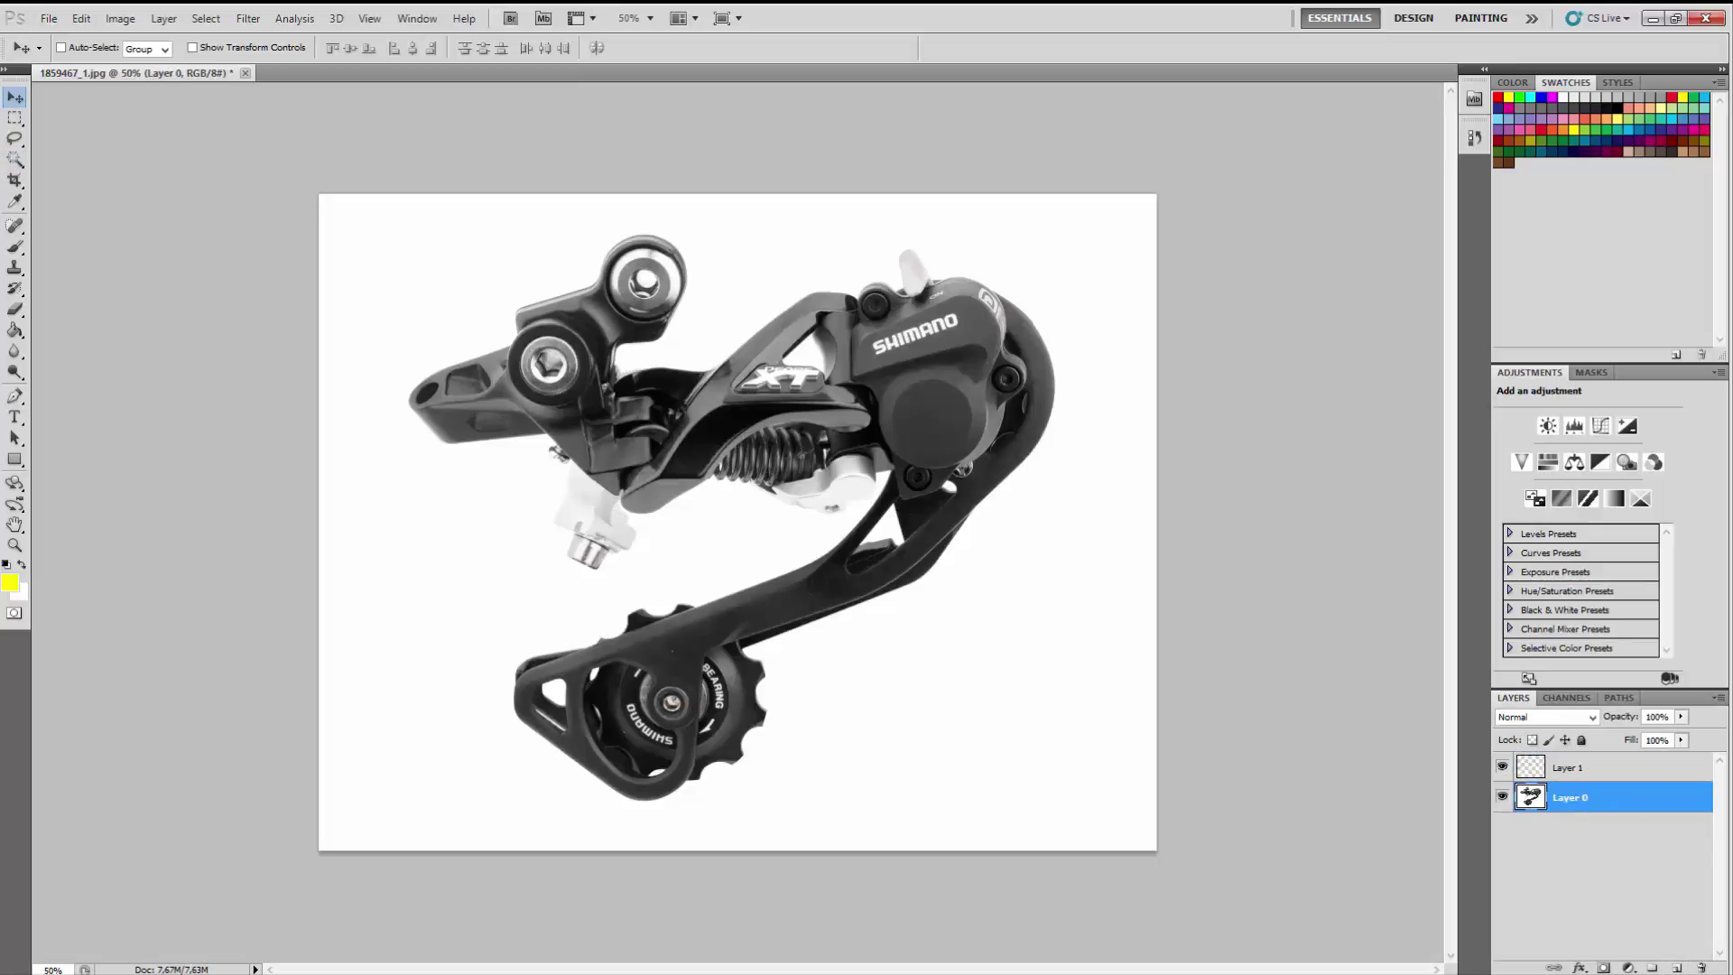
left_click(11, 161)
left_click(496, 536)
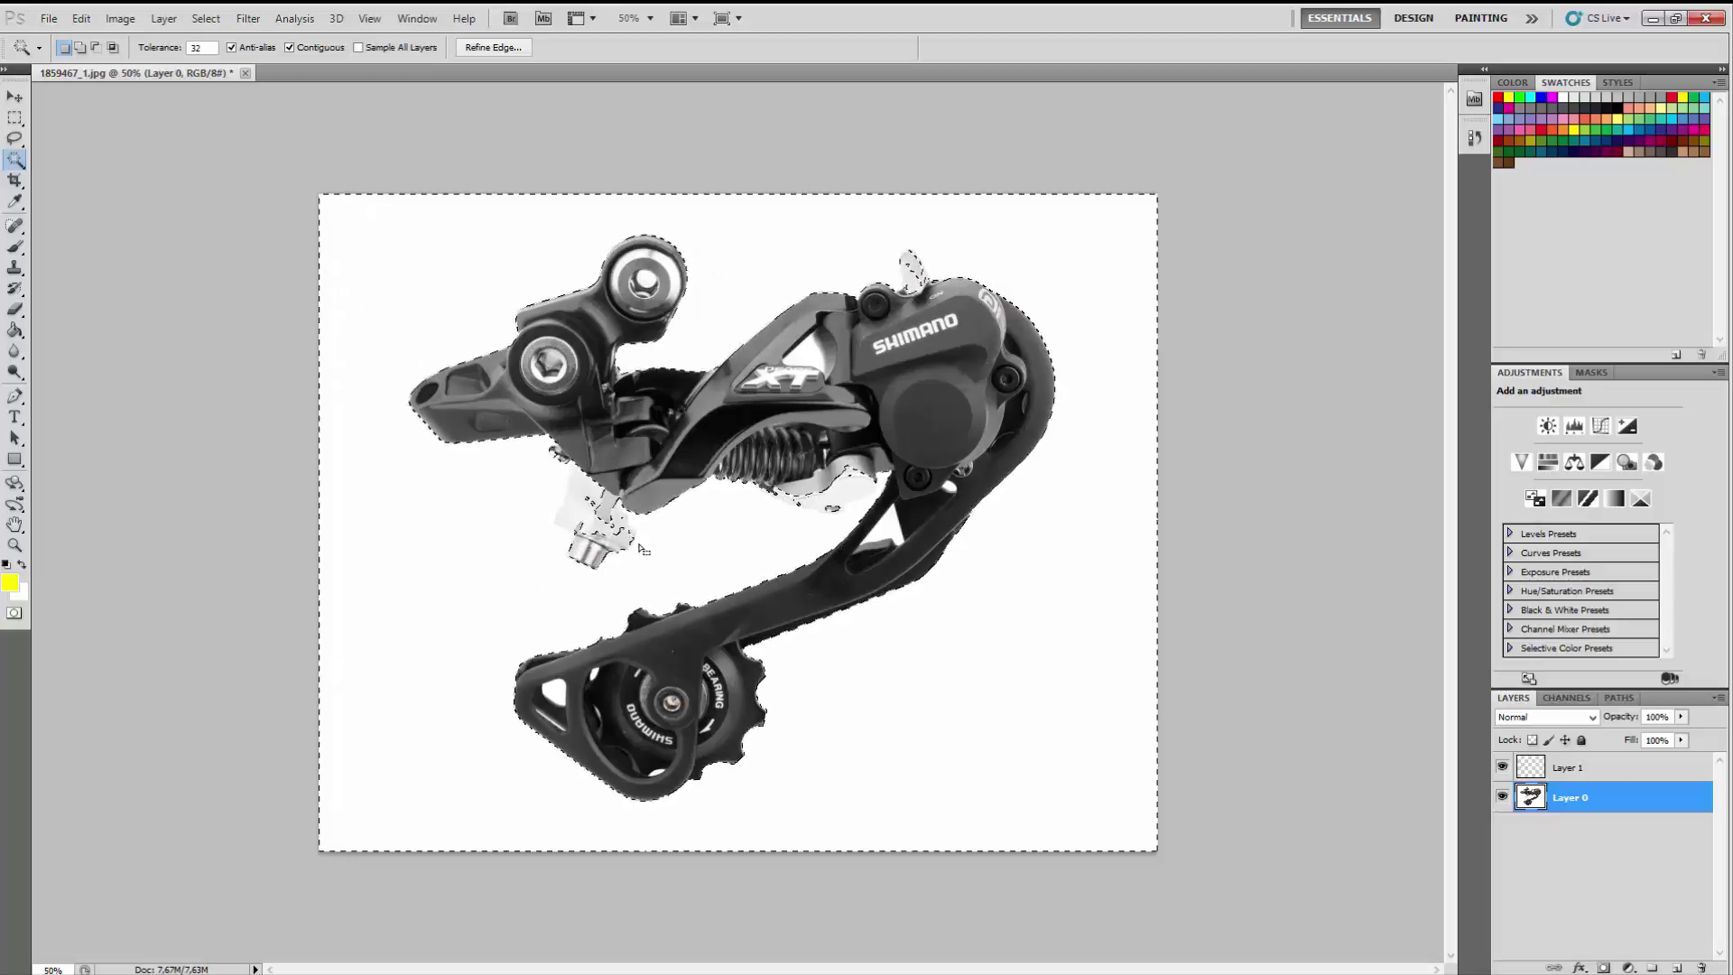
Inspect the selection edges zoomed in, return to 50%, then deselect everything.
left_click(649, 18)
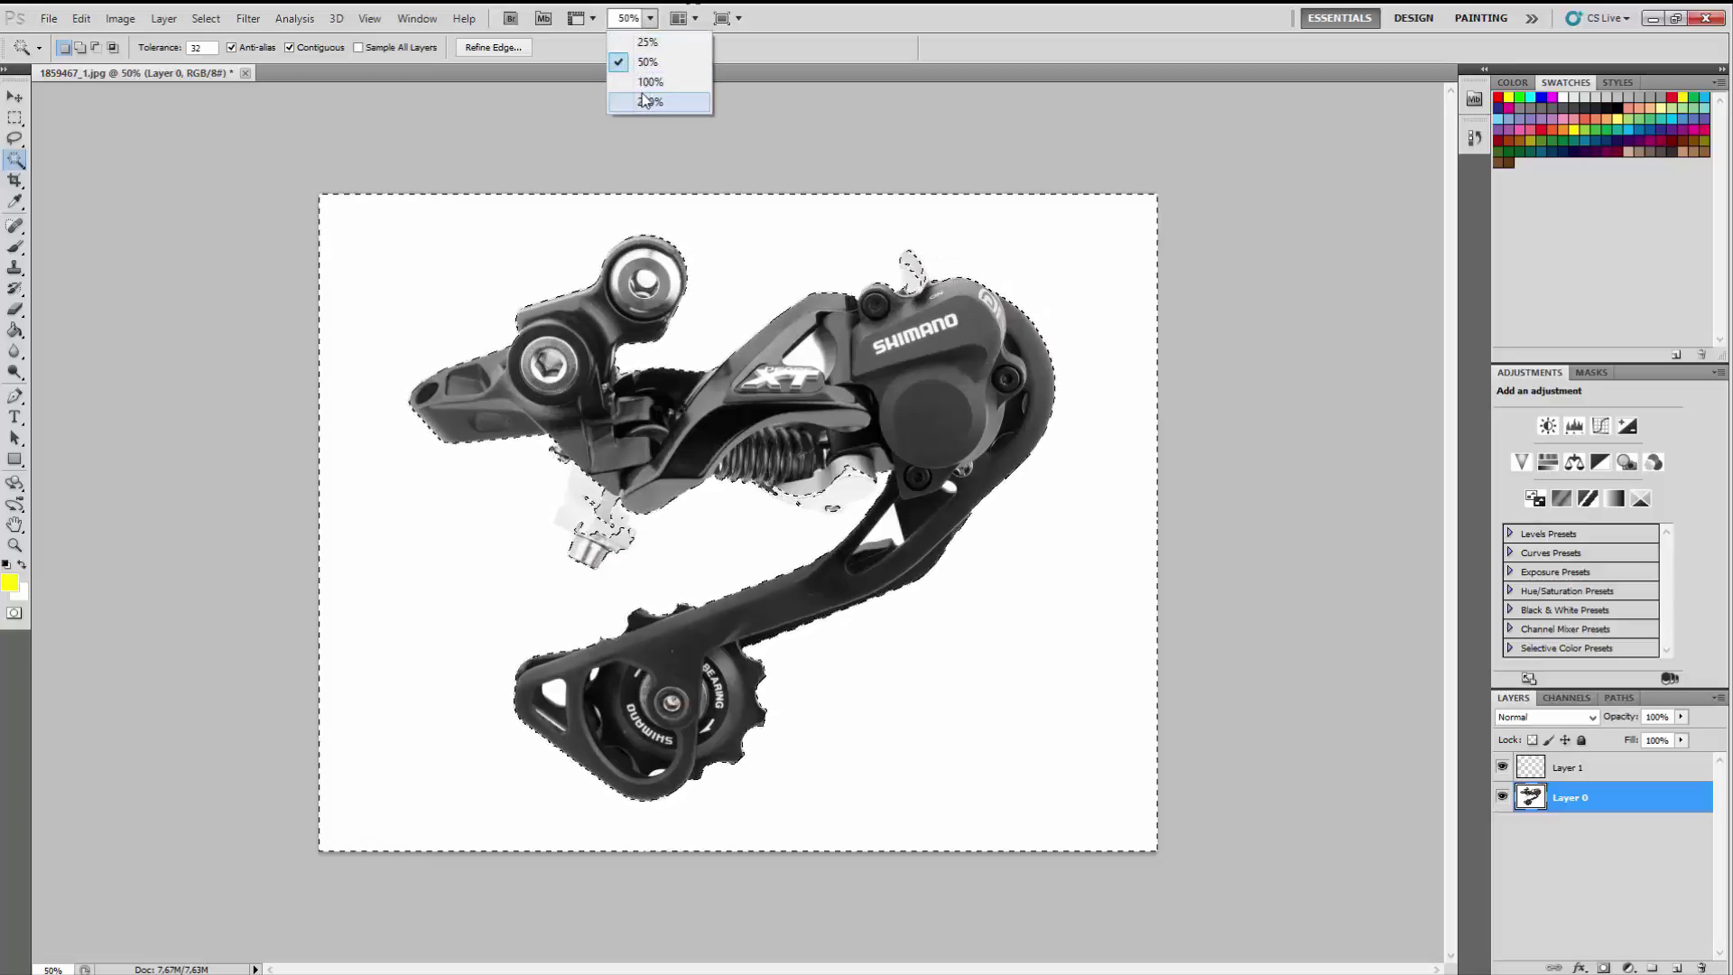
key("Escape")
key("ctrl+d")
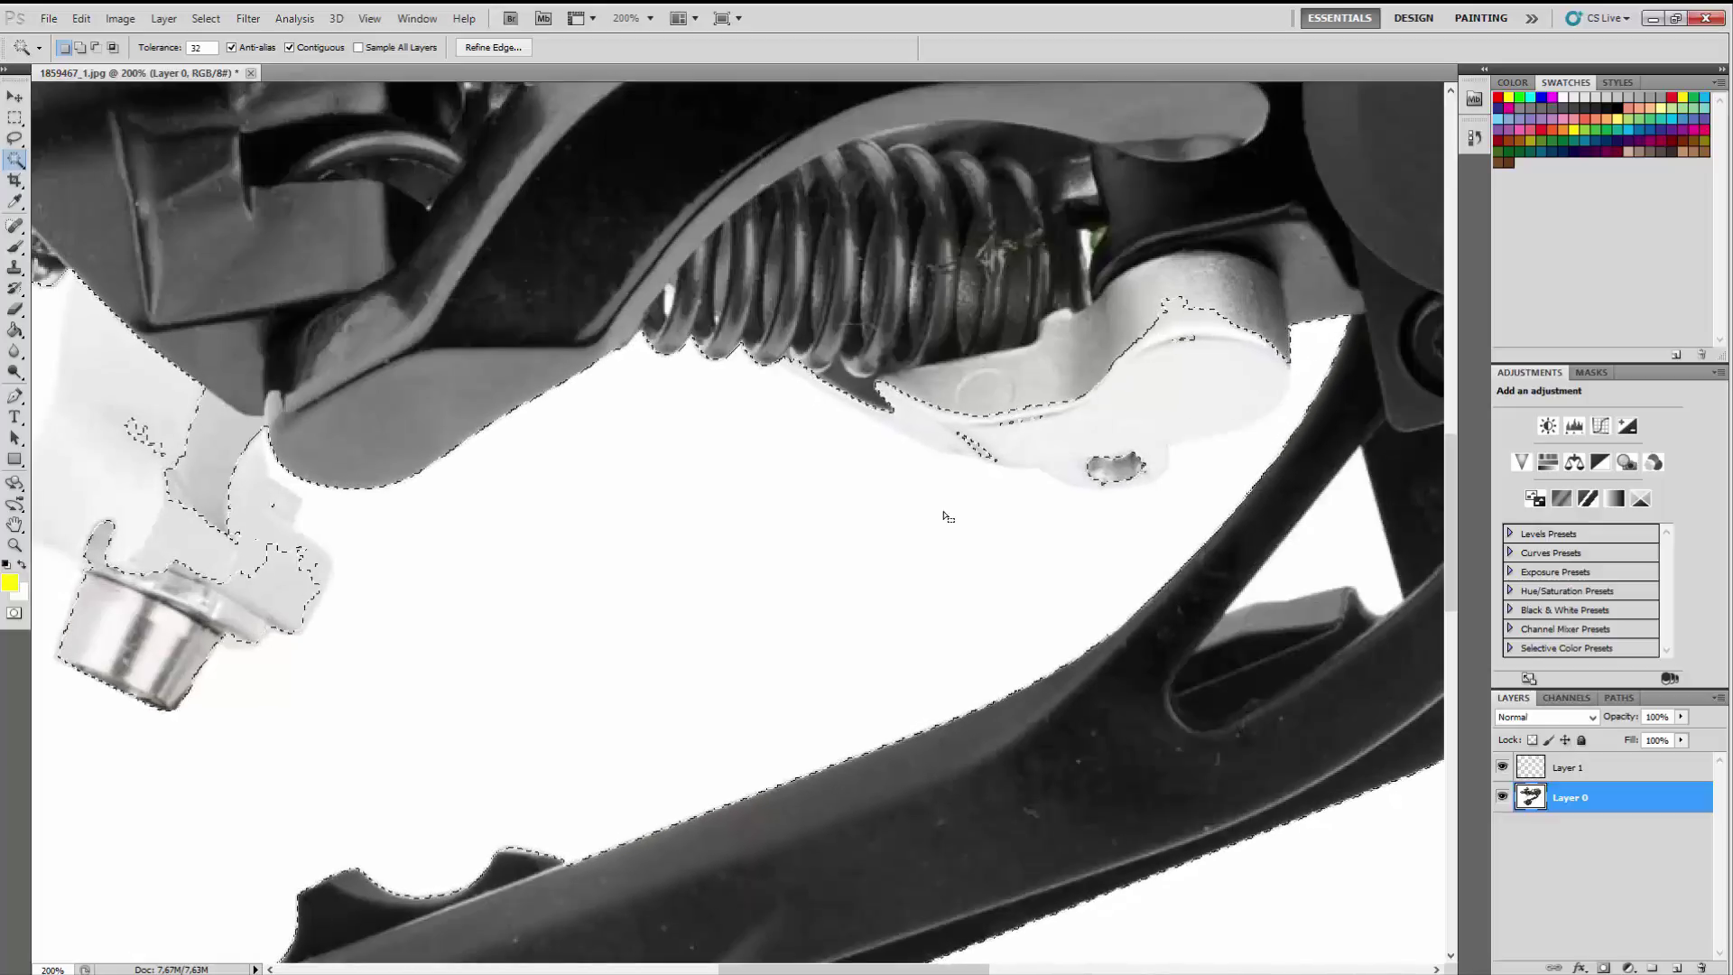
left_click(653, 19)
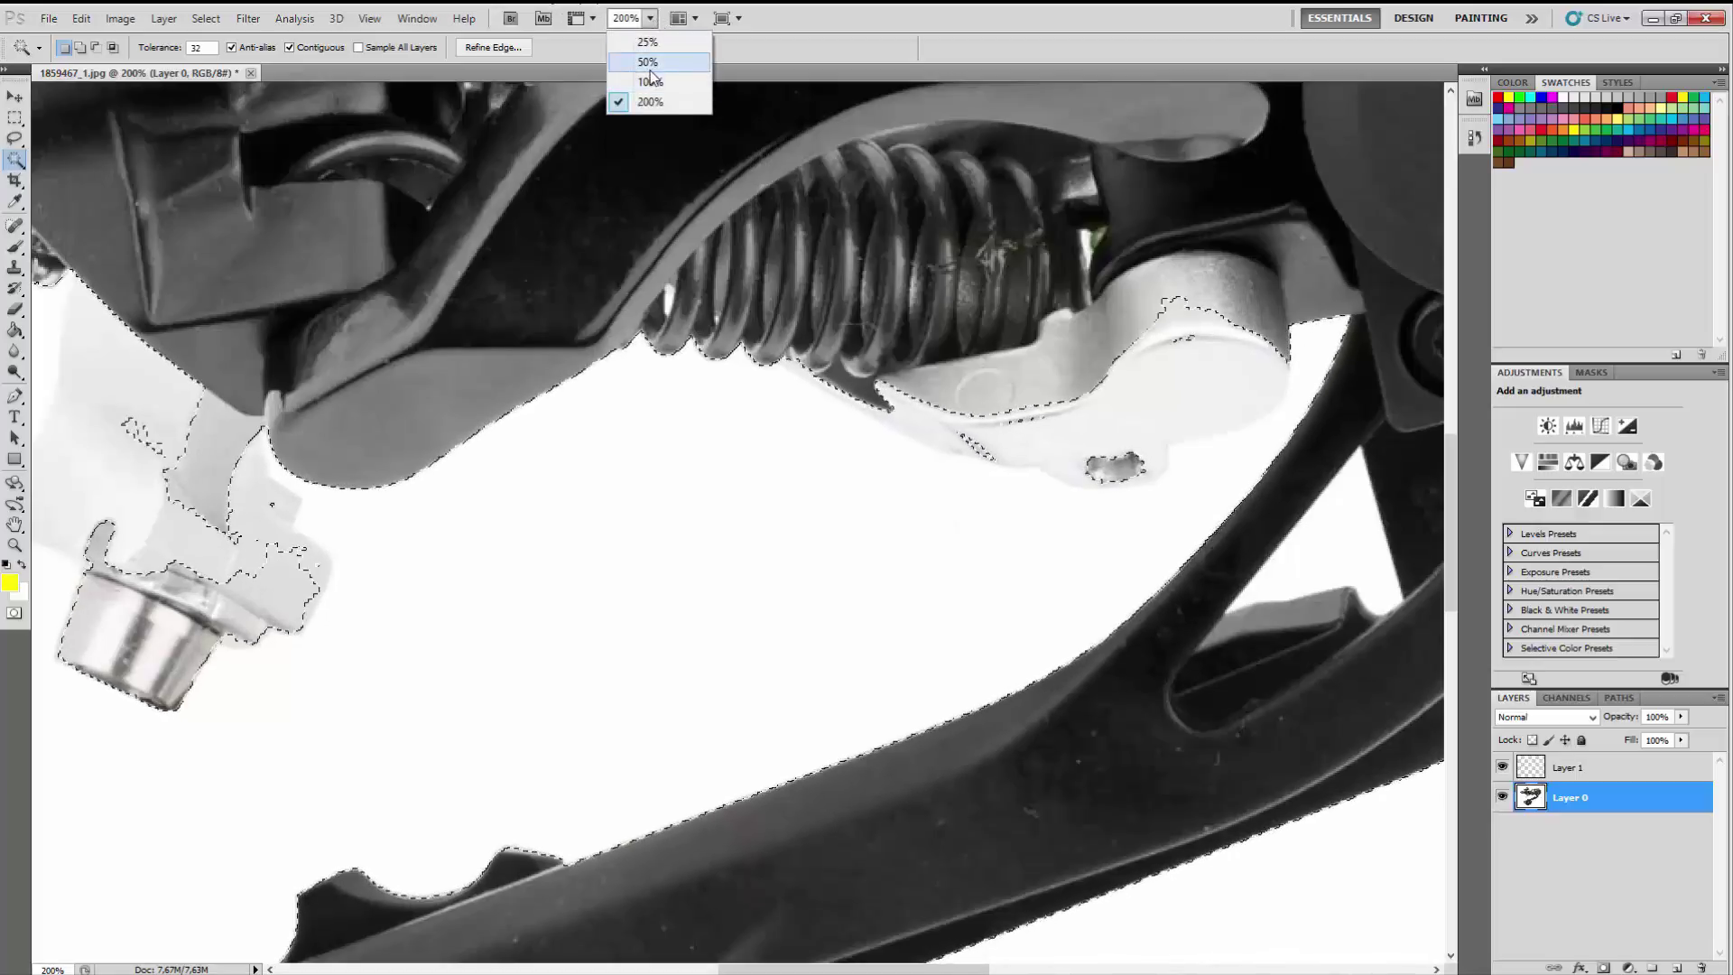
left_click(650, 68)
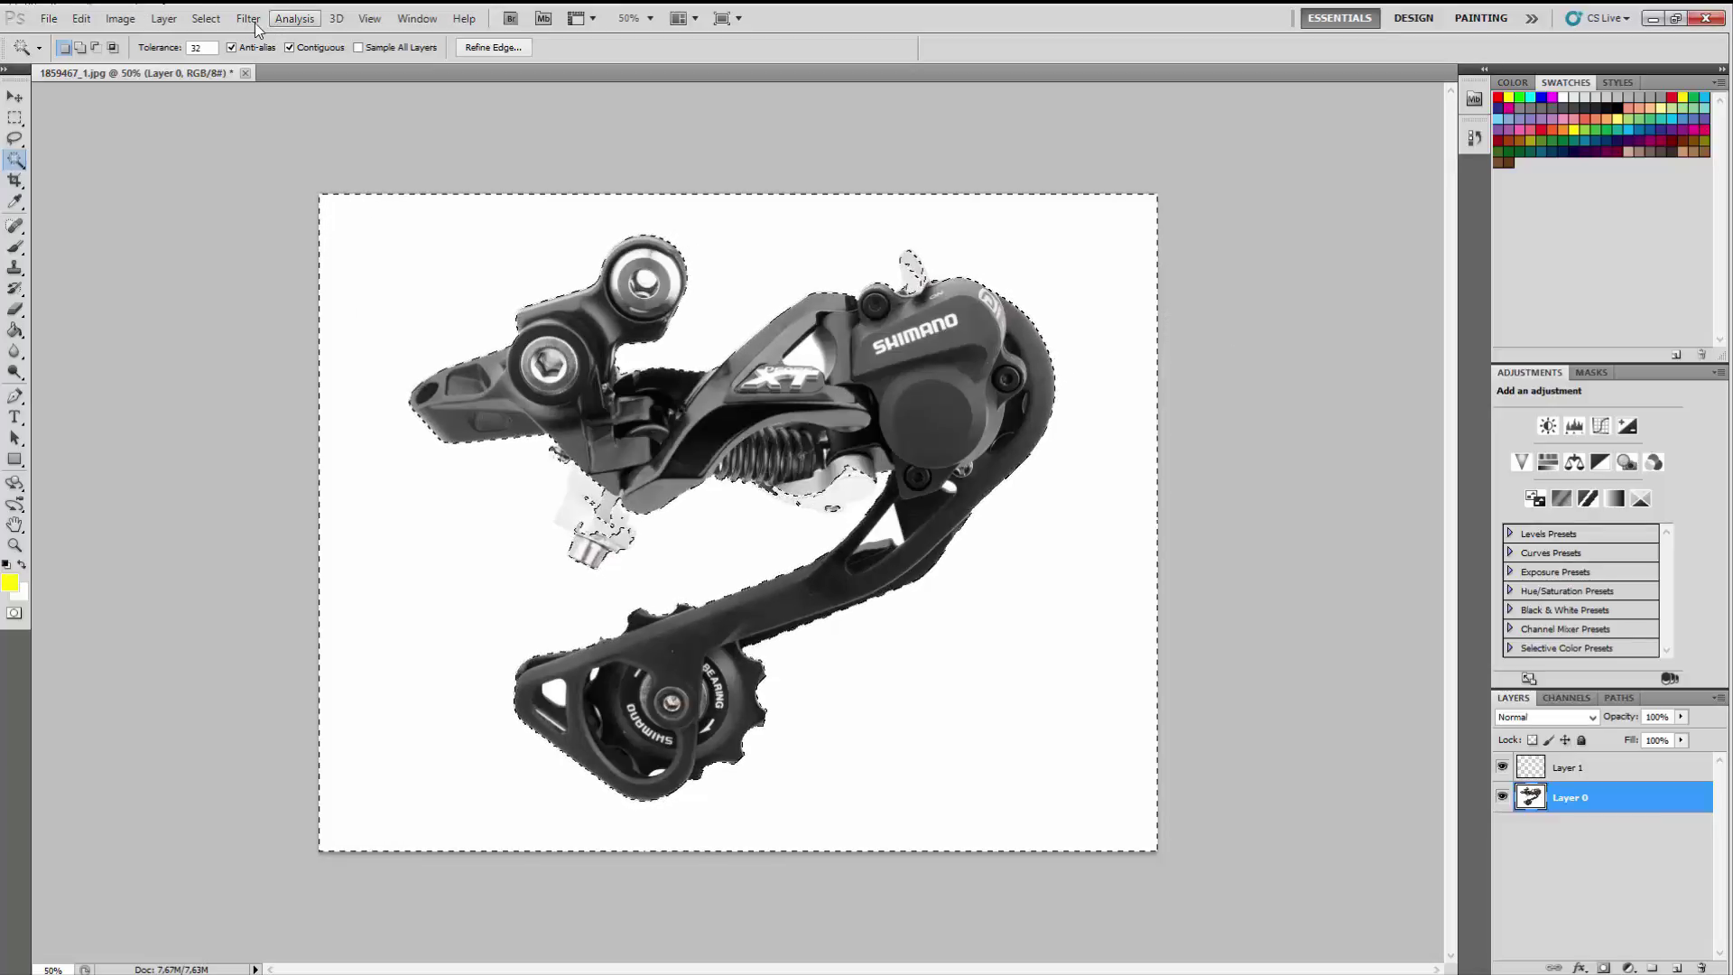
left_click(206, 18)
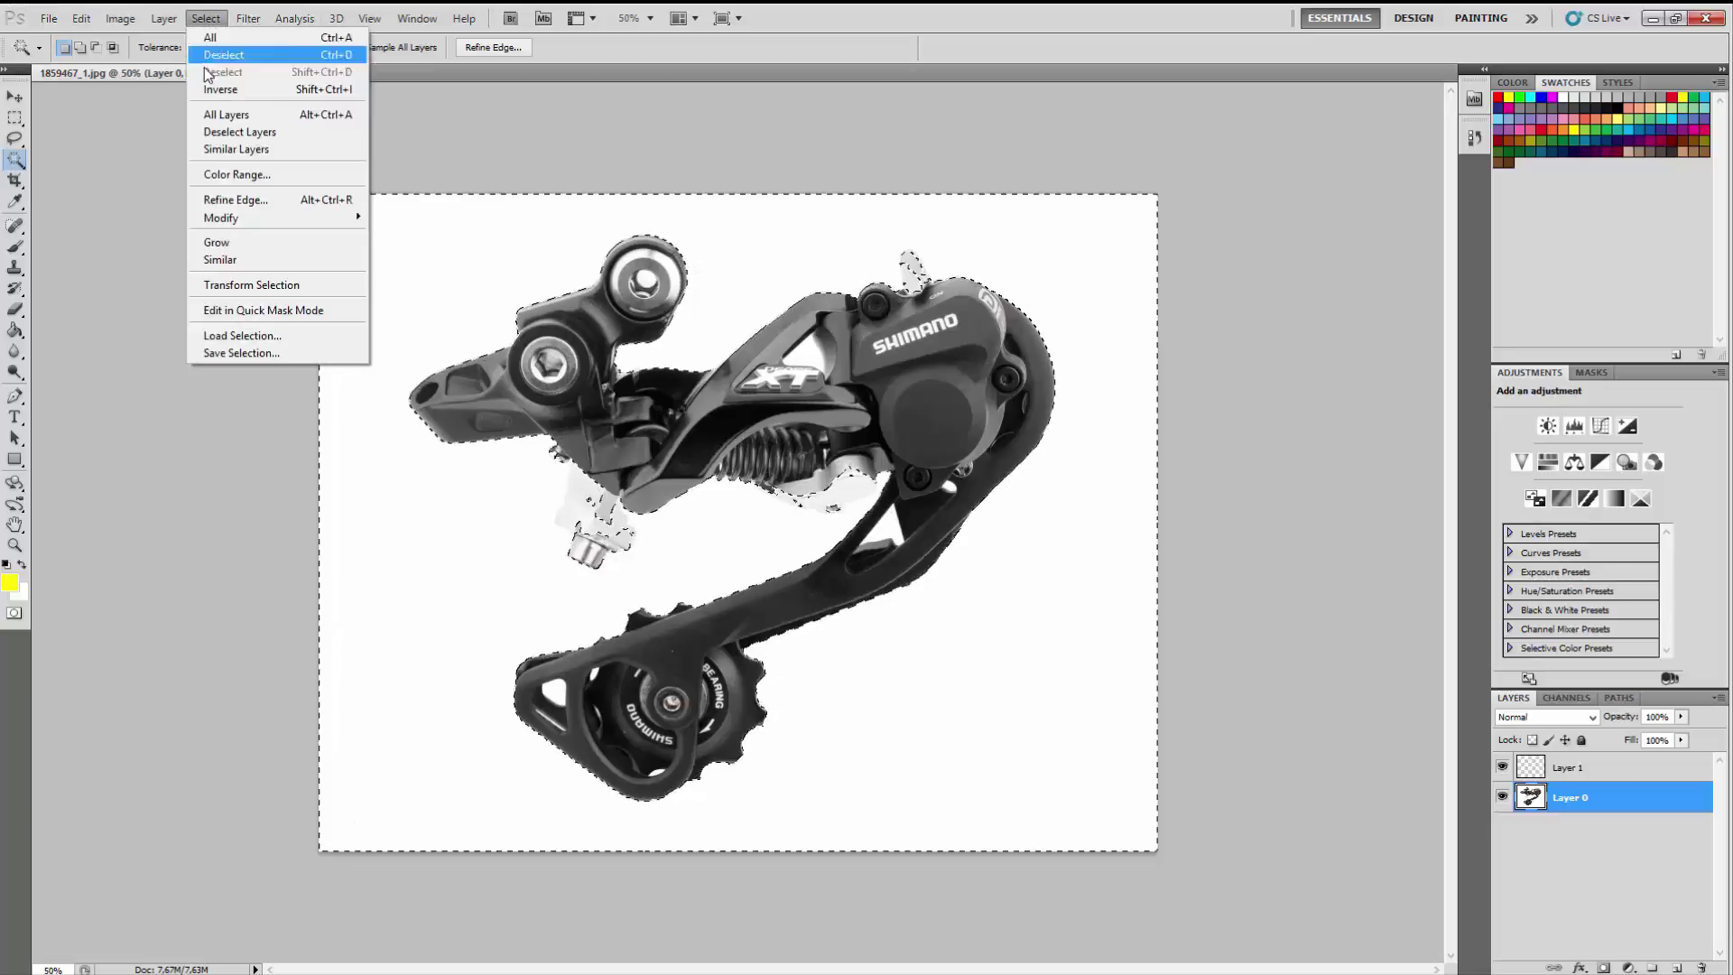
left_click(268, 59)
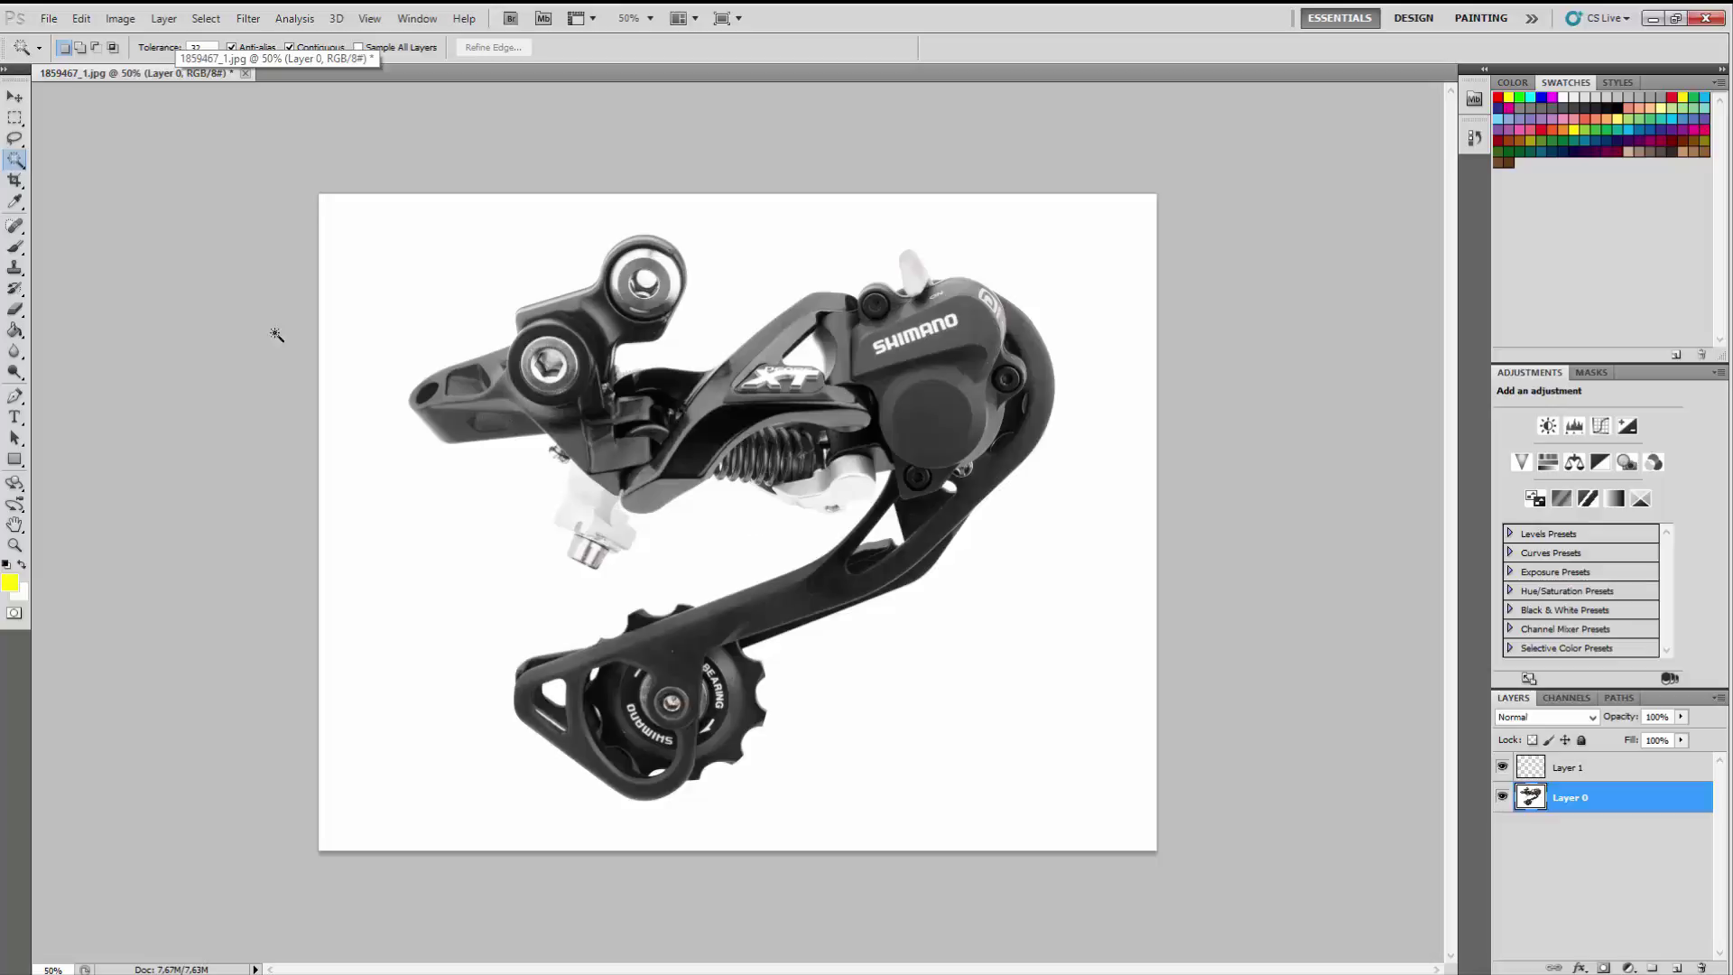
Switch to the Eraser tool with a 43 px brush.
left_click(15, 311)
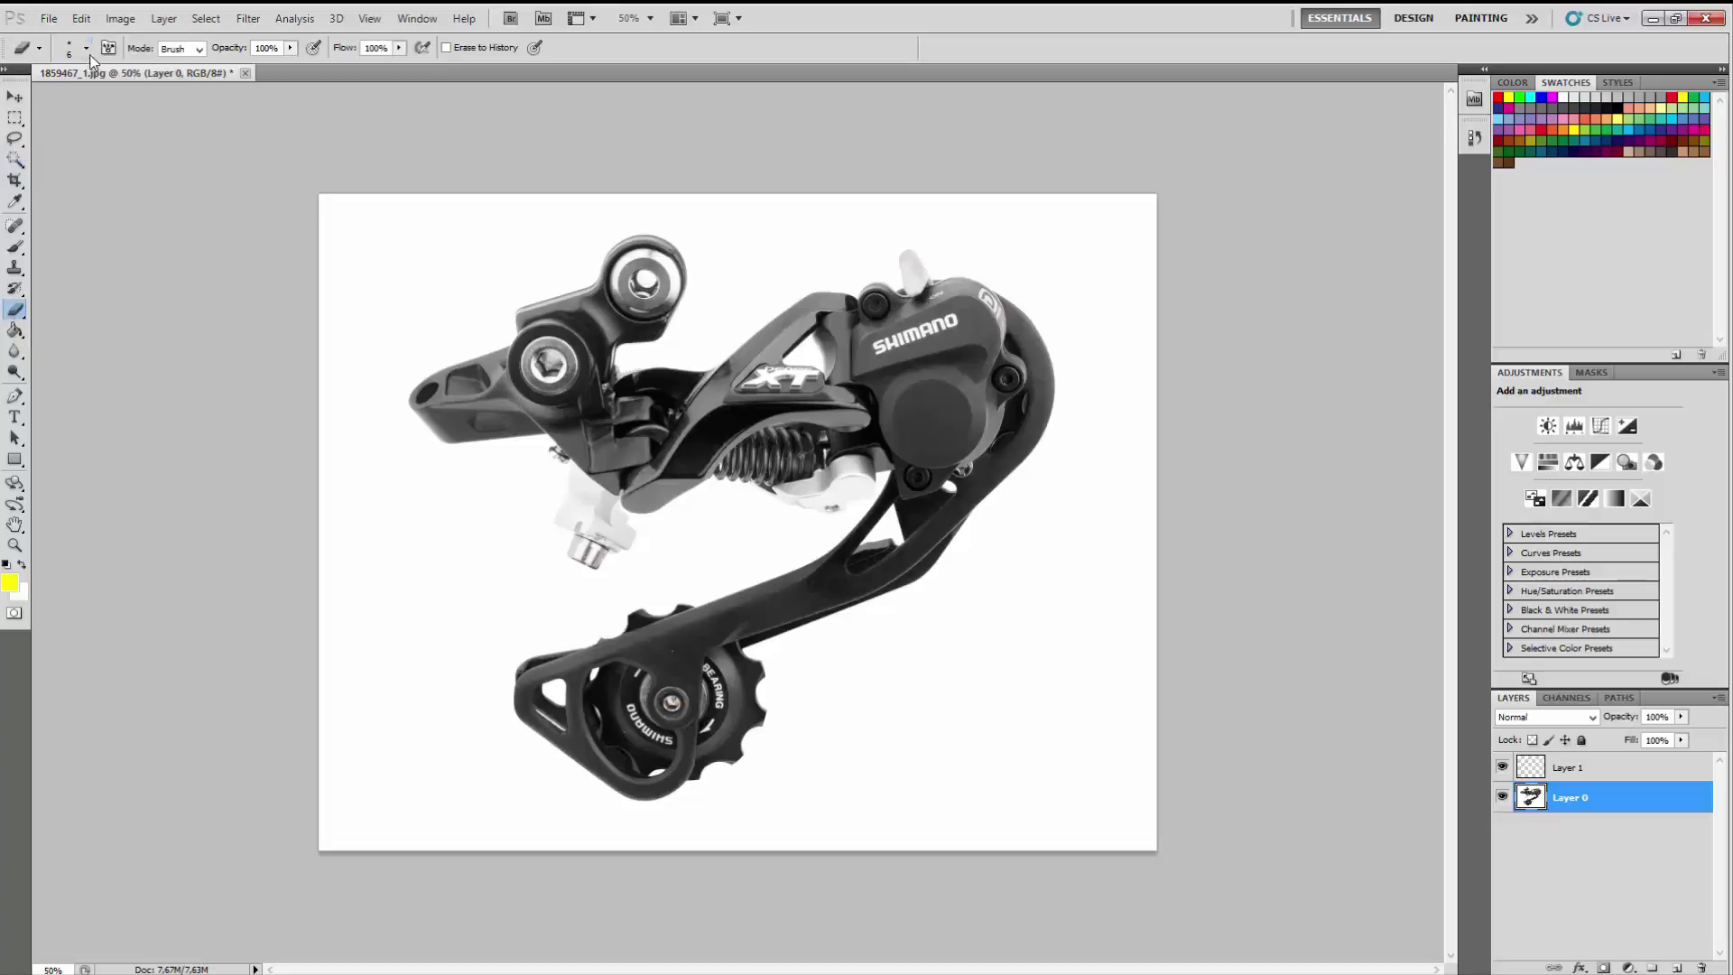
left_click(87, 51)
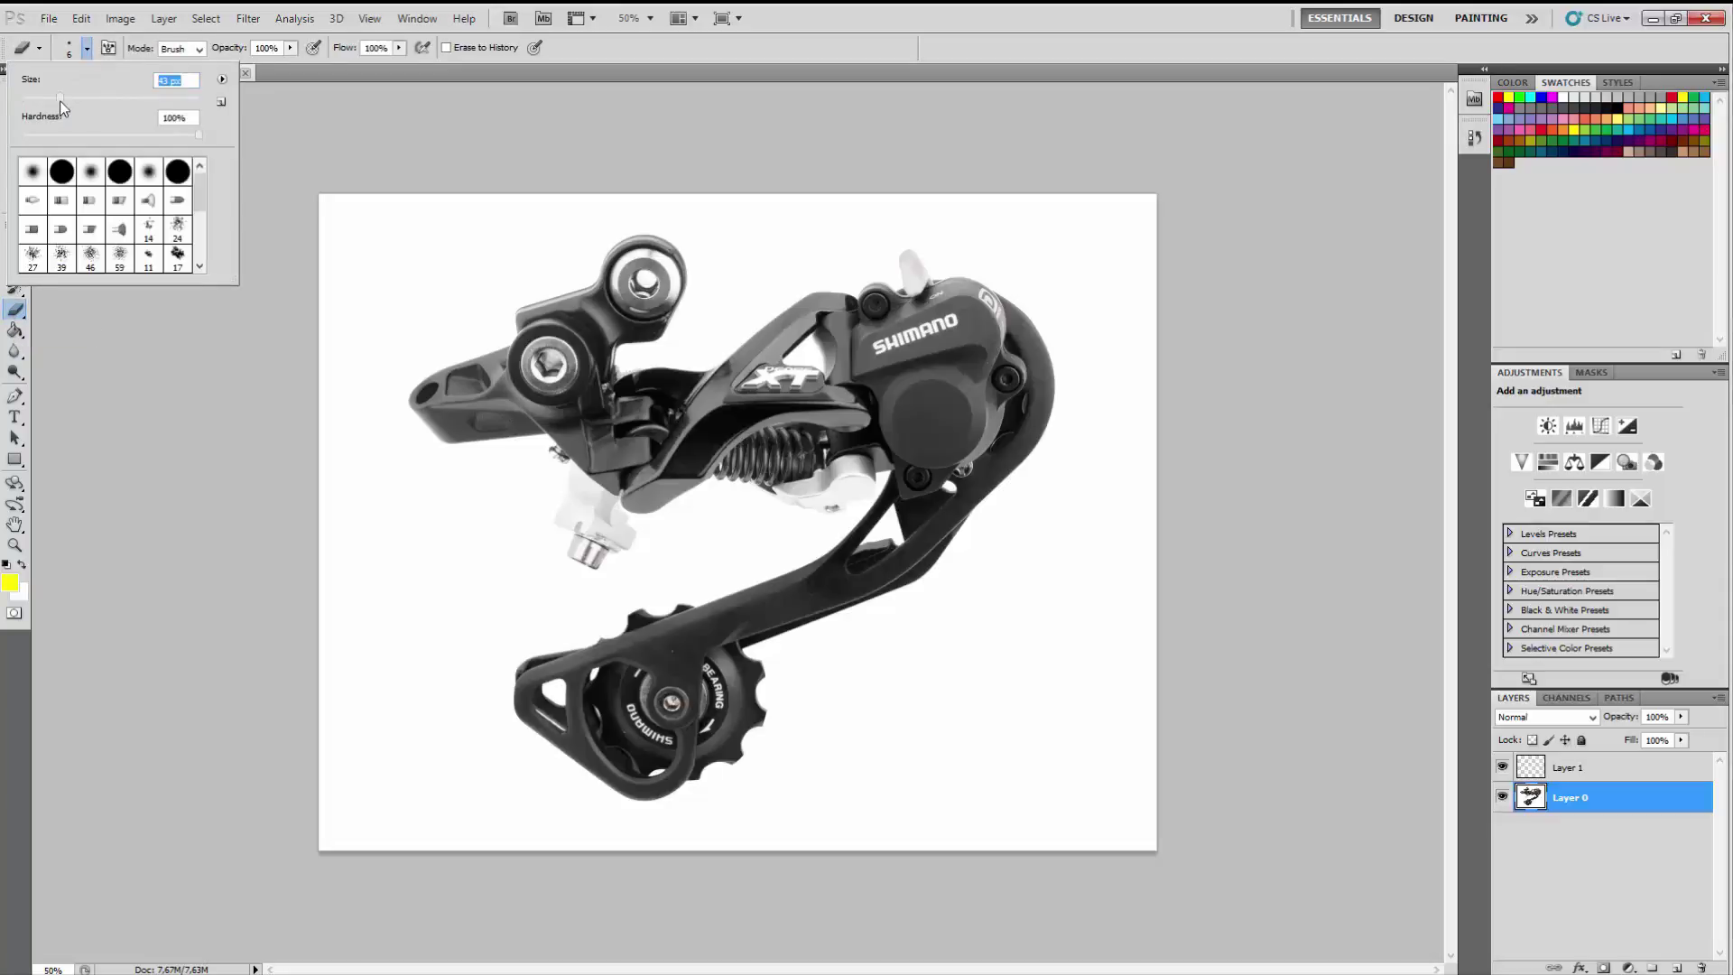
left_click(59, 98)
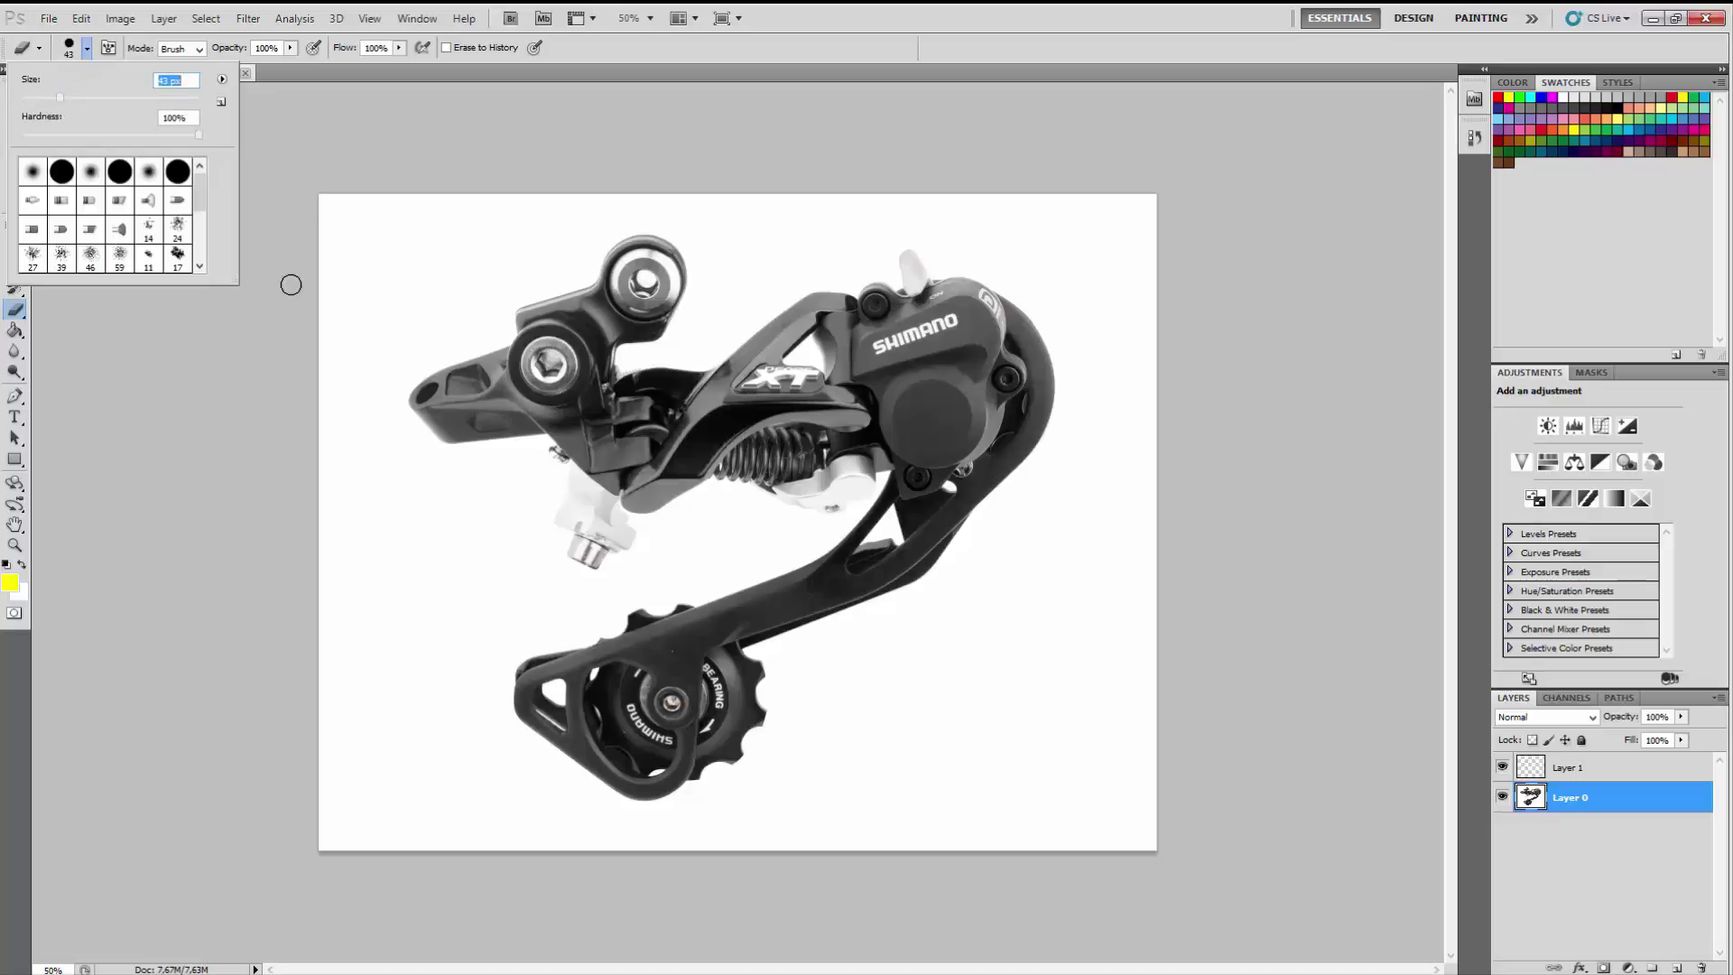
Zoom to 200% and erase the white strip under the spring.
left_click(652, 19)
left_click(653, 84)
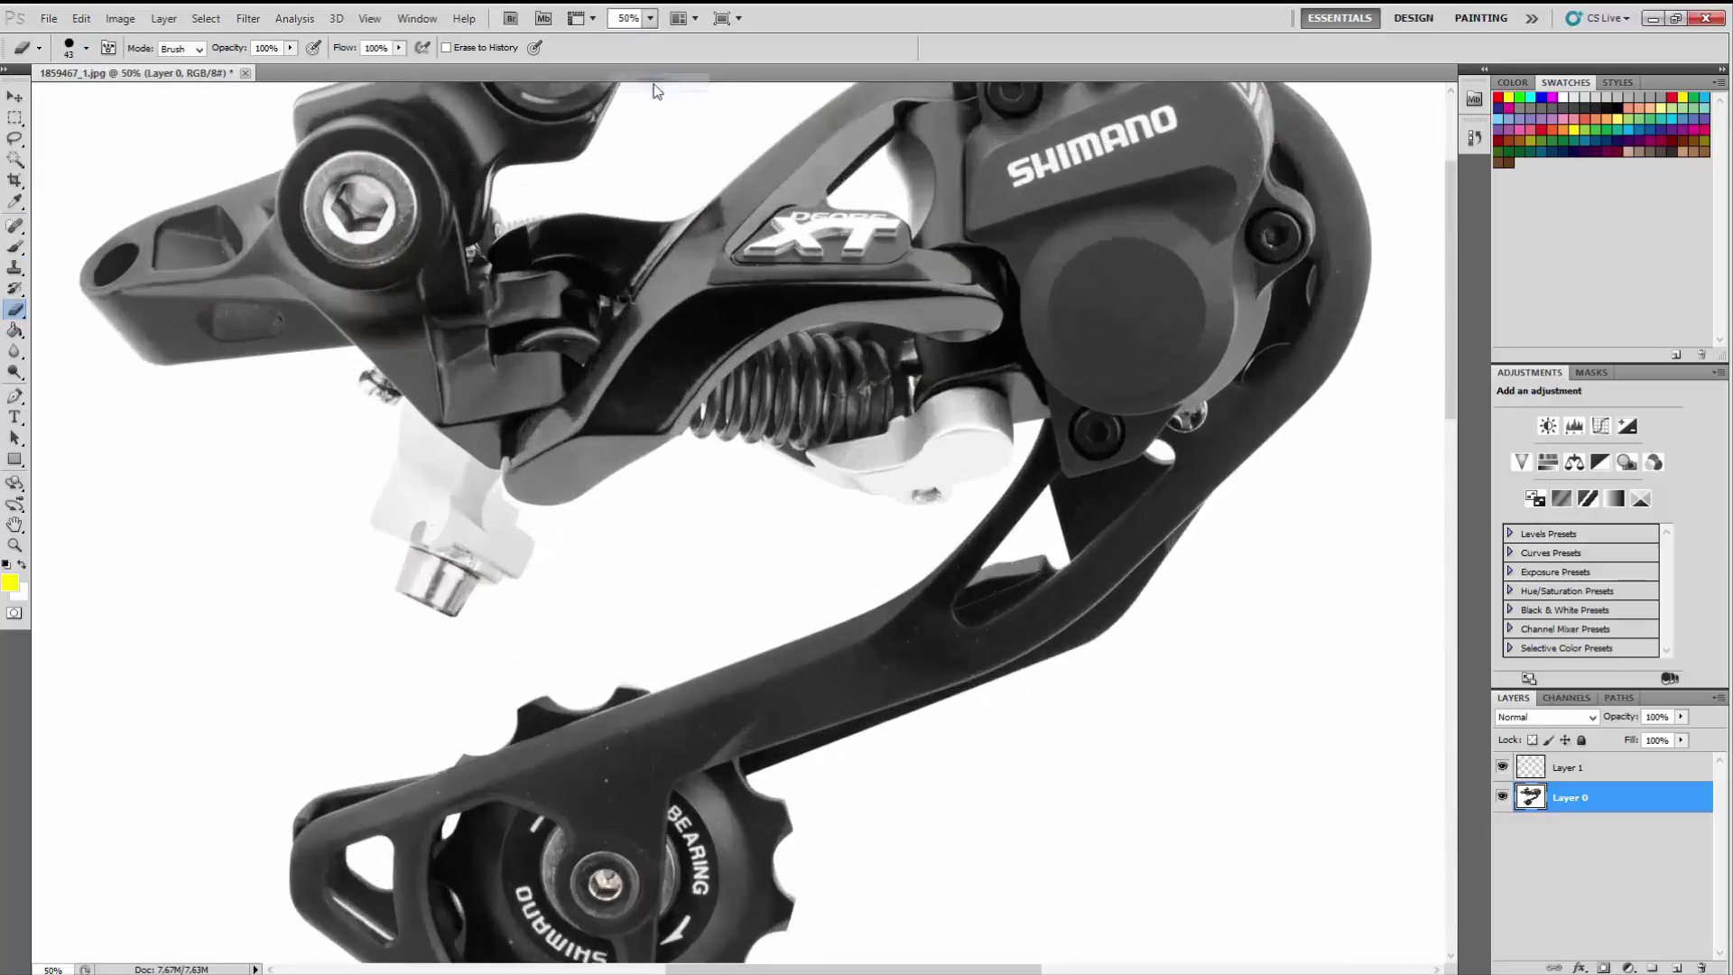
left_click(650, 19)
left_click(636, 101)
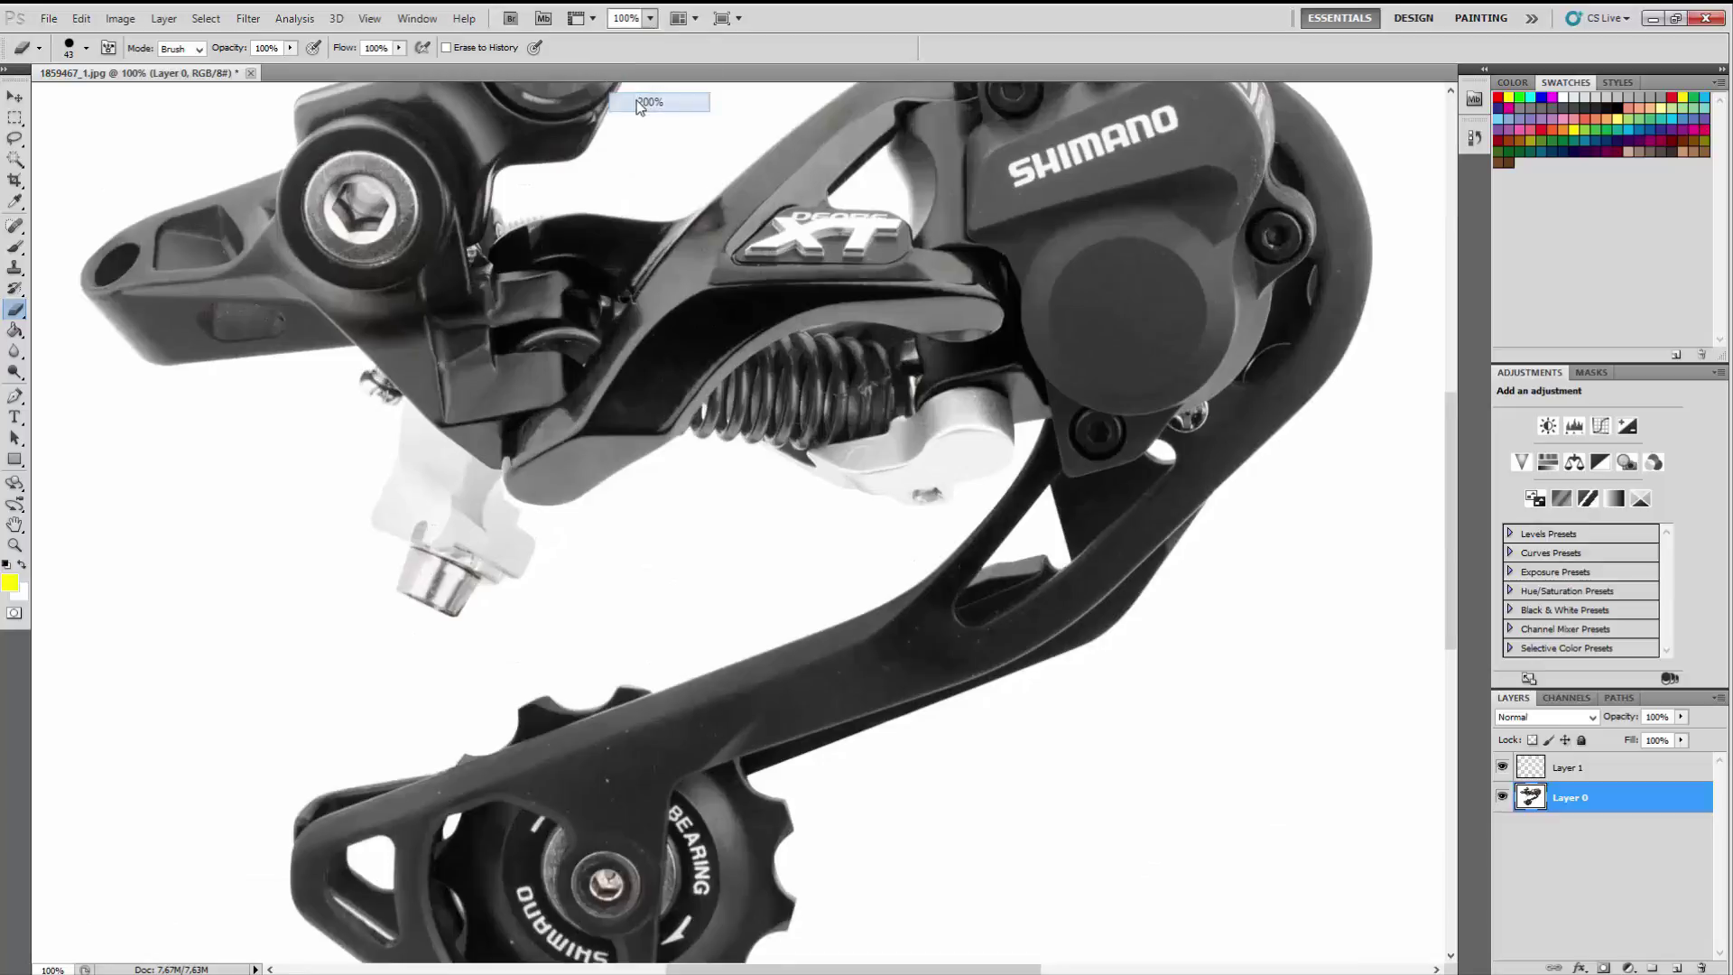
left_click(636, 100)
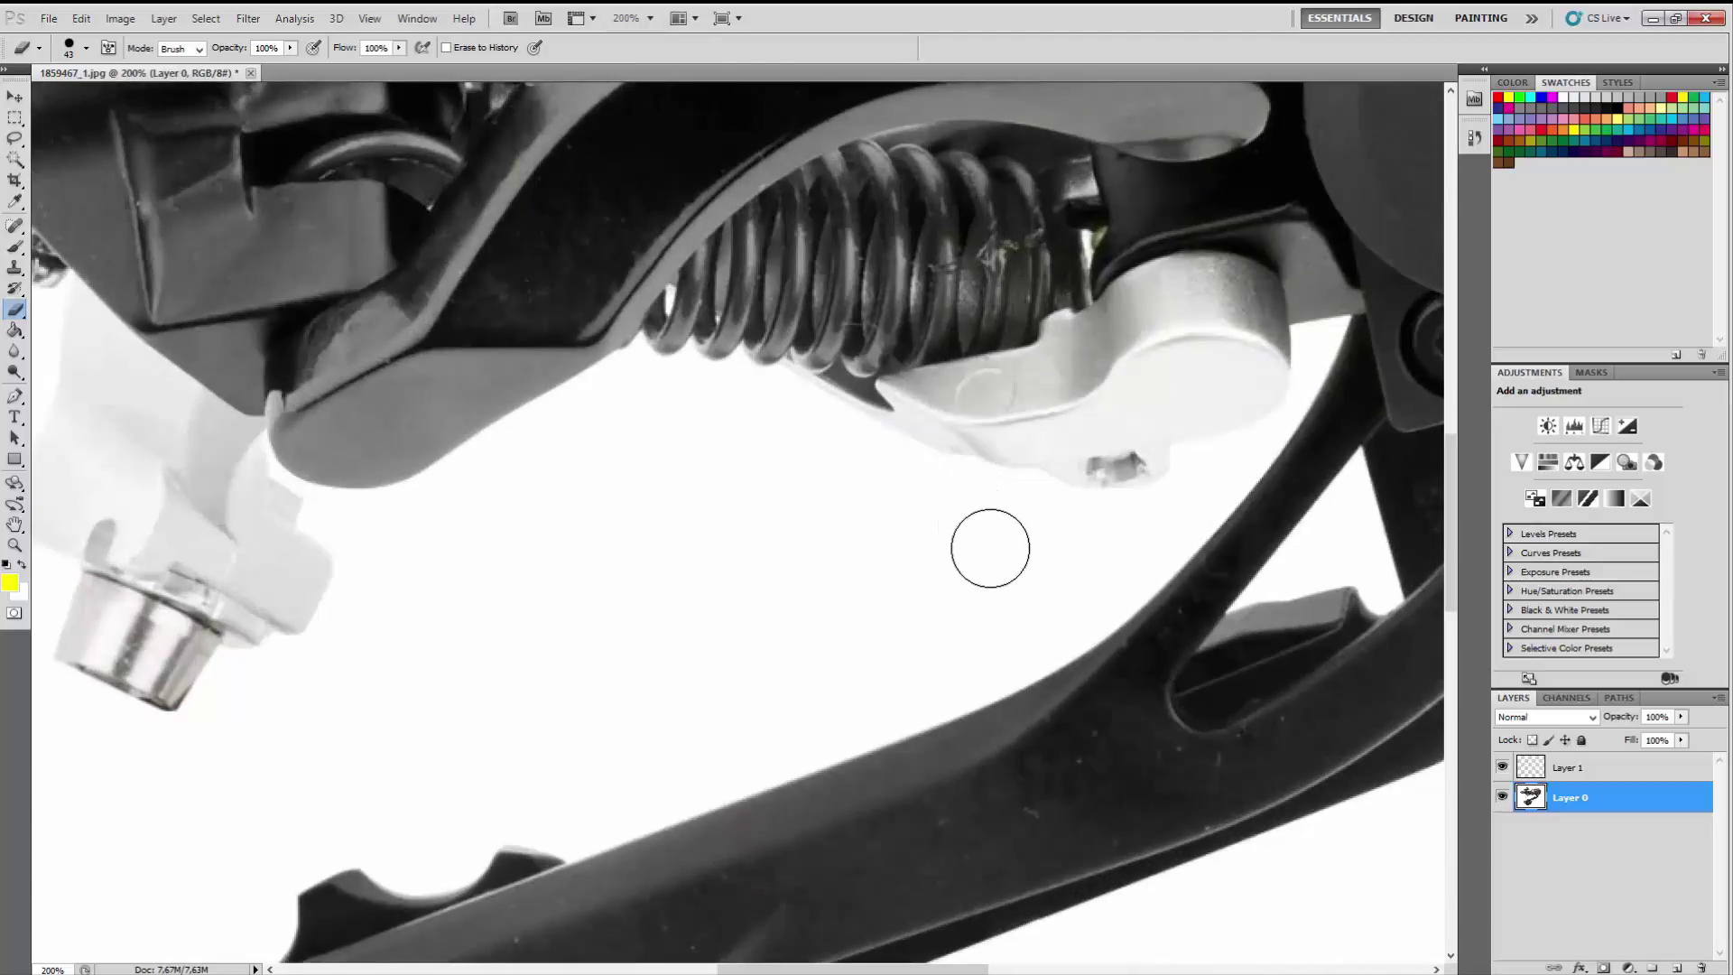
mouse_move(1150, 519)
left_mouse_down()
mouse_move(1047, 520)
mouse_move(856, 457)
mouse_move(776, 400)
mouse_move(634, 391)
left_mouse_up()
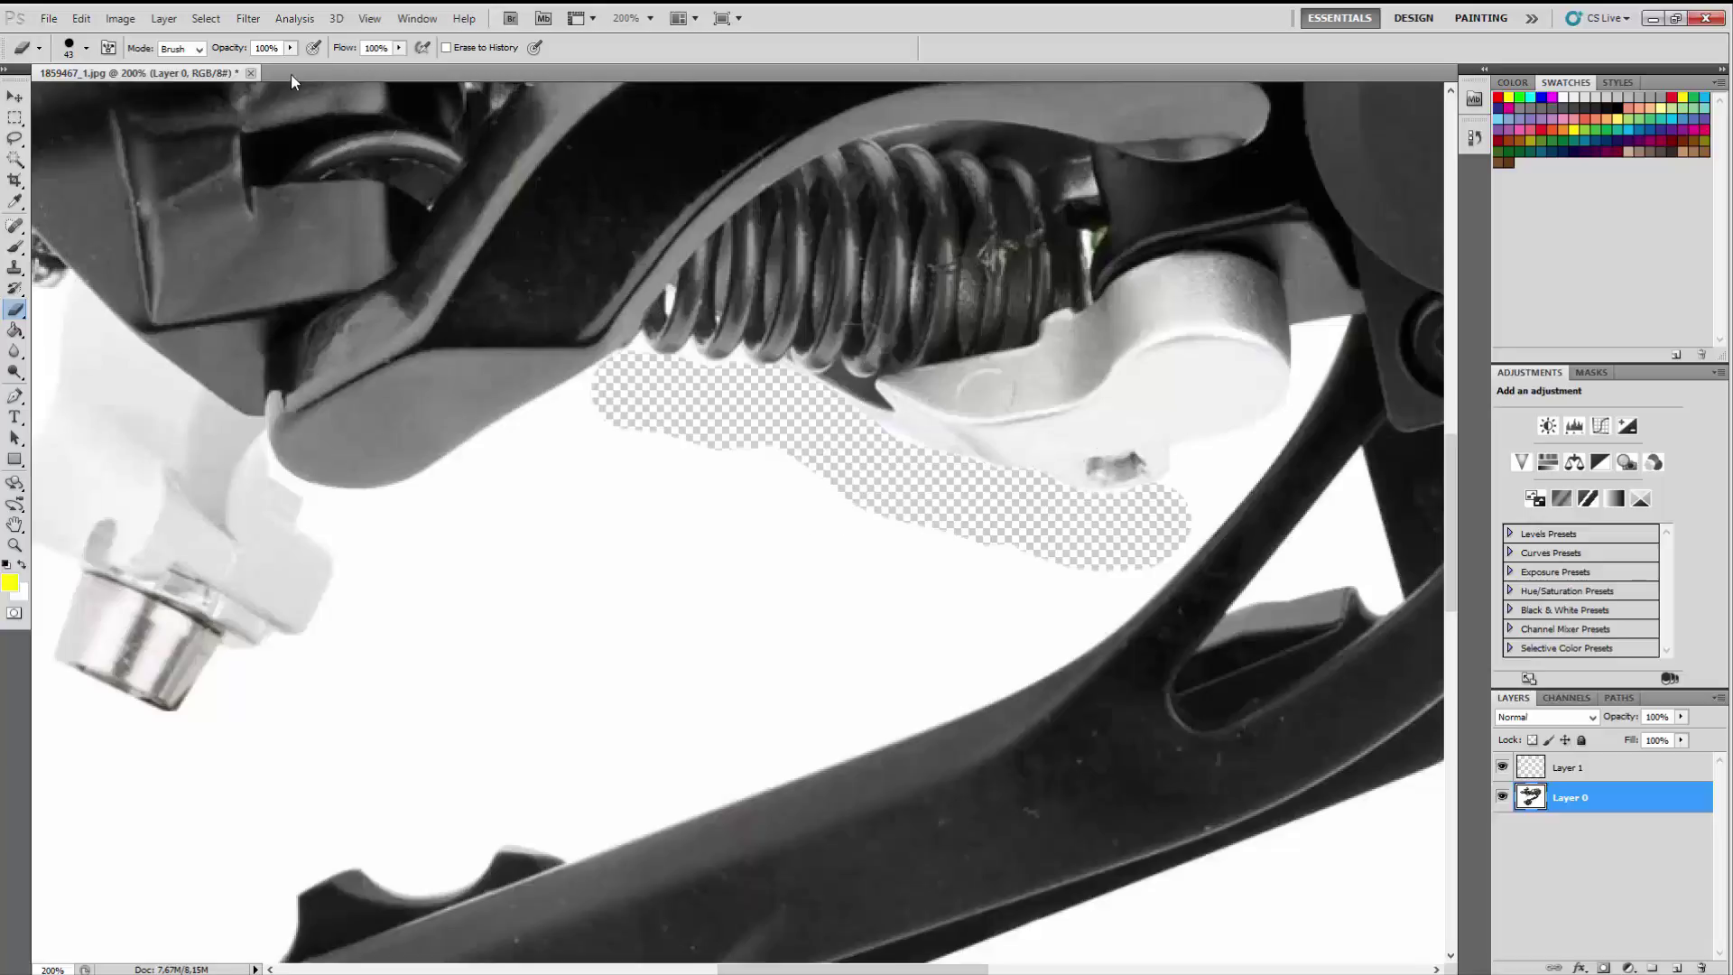
Shrink the eraser to 13 px and erase white along the spring's lower edge and right of the pin.
left_click(86, 48)
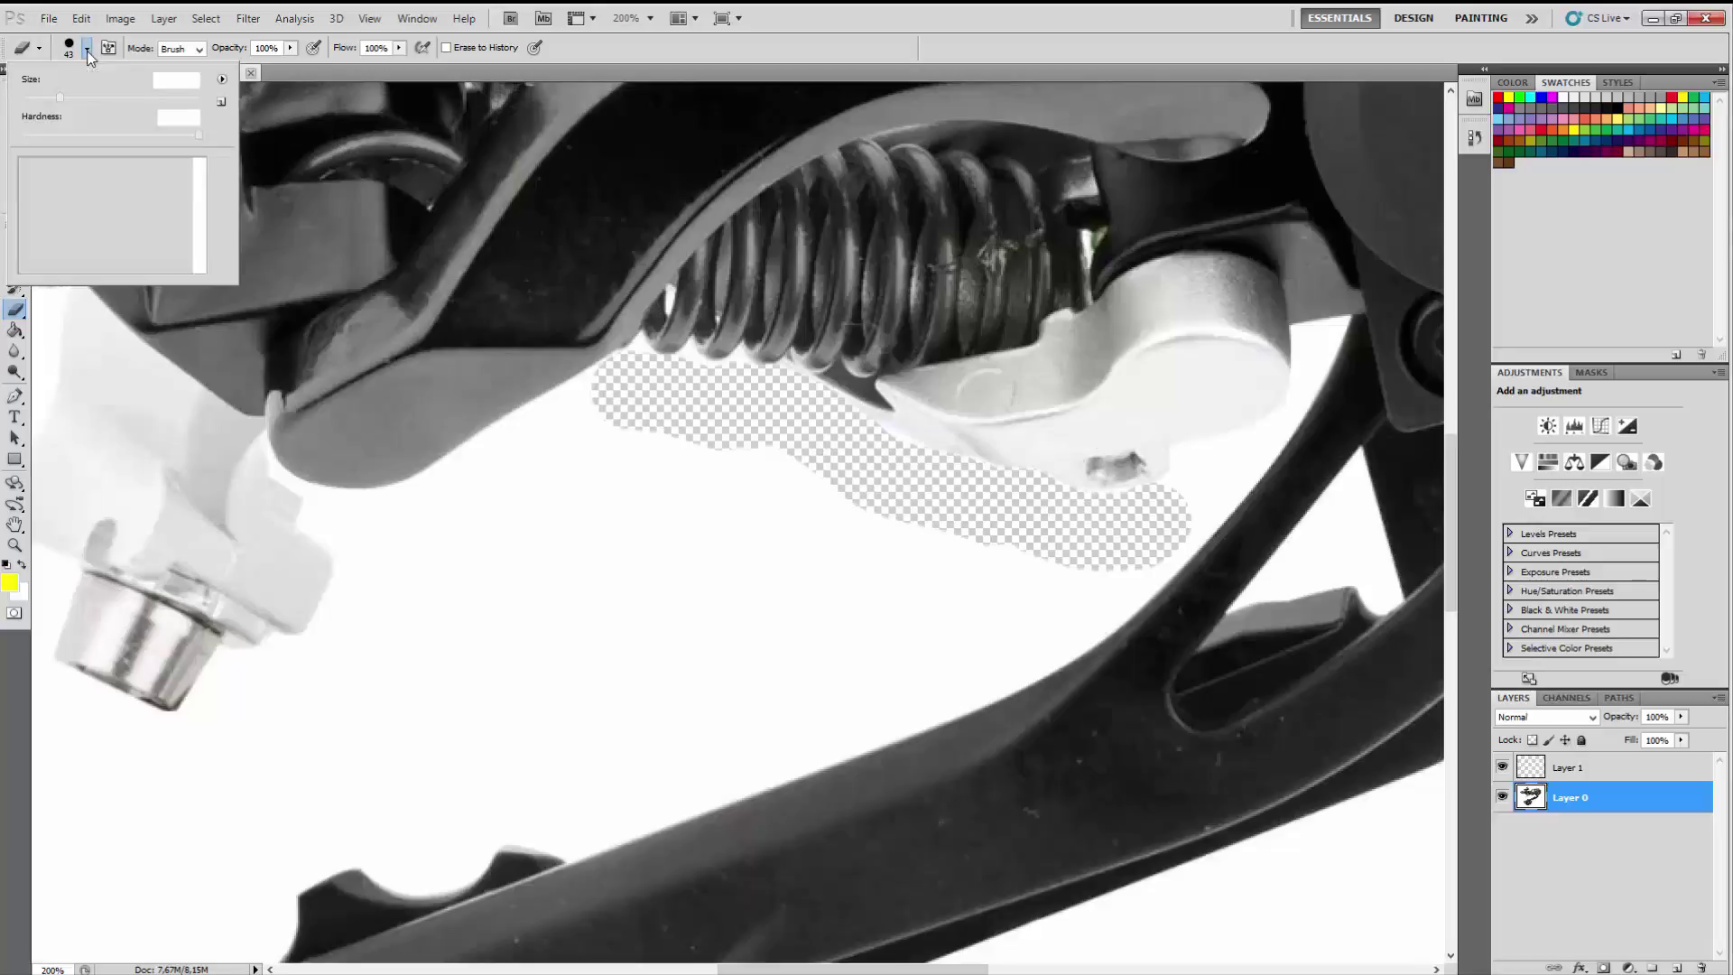
left_click(46, 97)
left_click_drag(46, 98, 34, 97)
left_click(643, 362)
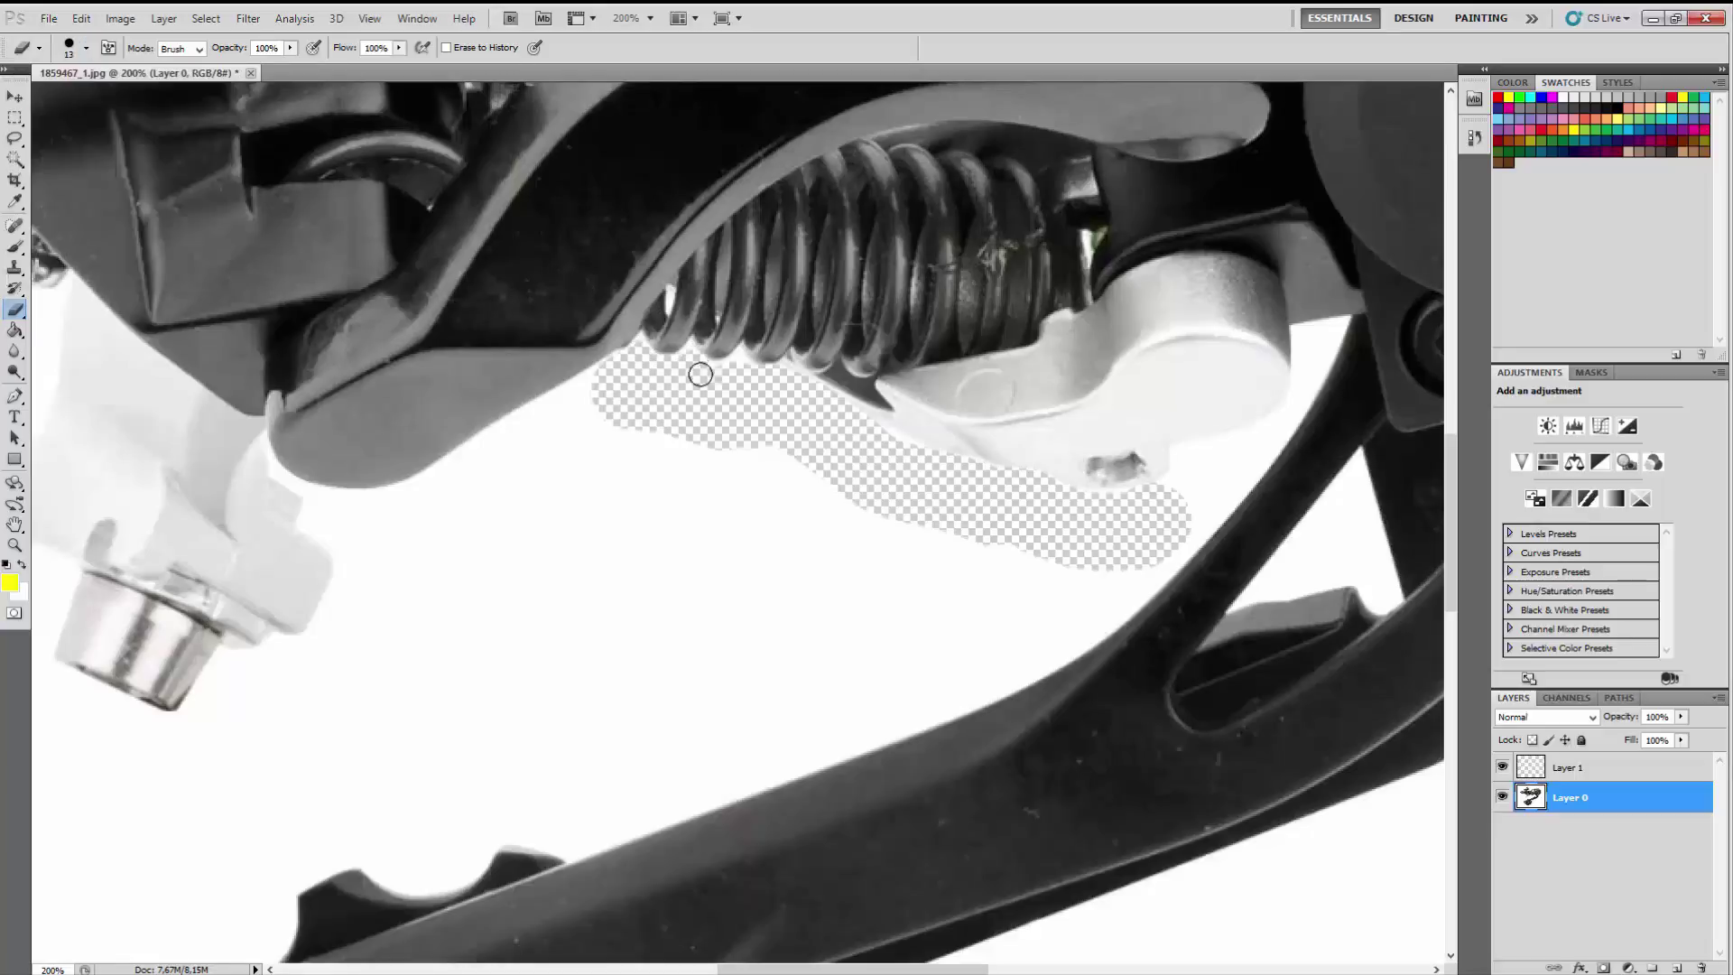
mouse_move(1190, 447)
left_mouse_down()
mouse_move(1144, 501)
mouse_move(1196, 510)
left_mouse_up()
mouse_move(1219, 452)
left_mouse_down()
mouse_move(1264, 426)
mouse_move(1196, 504)
mouse_move(1256, 445)
mouse_move(1216, 513)
mouse_move(1161, 562)
mouse_move(1160, 529)
mouse_move(1276, 406)
left_mouse_up()
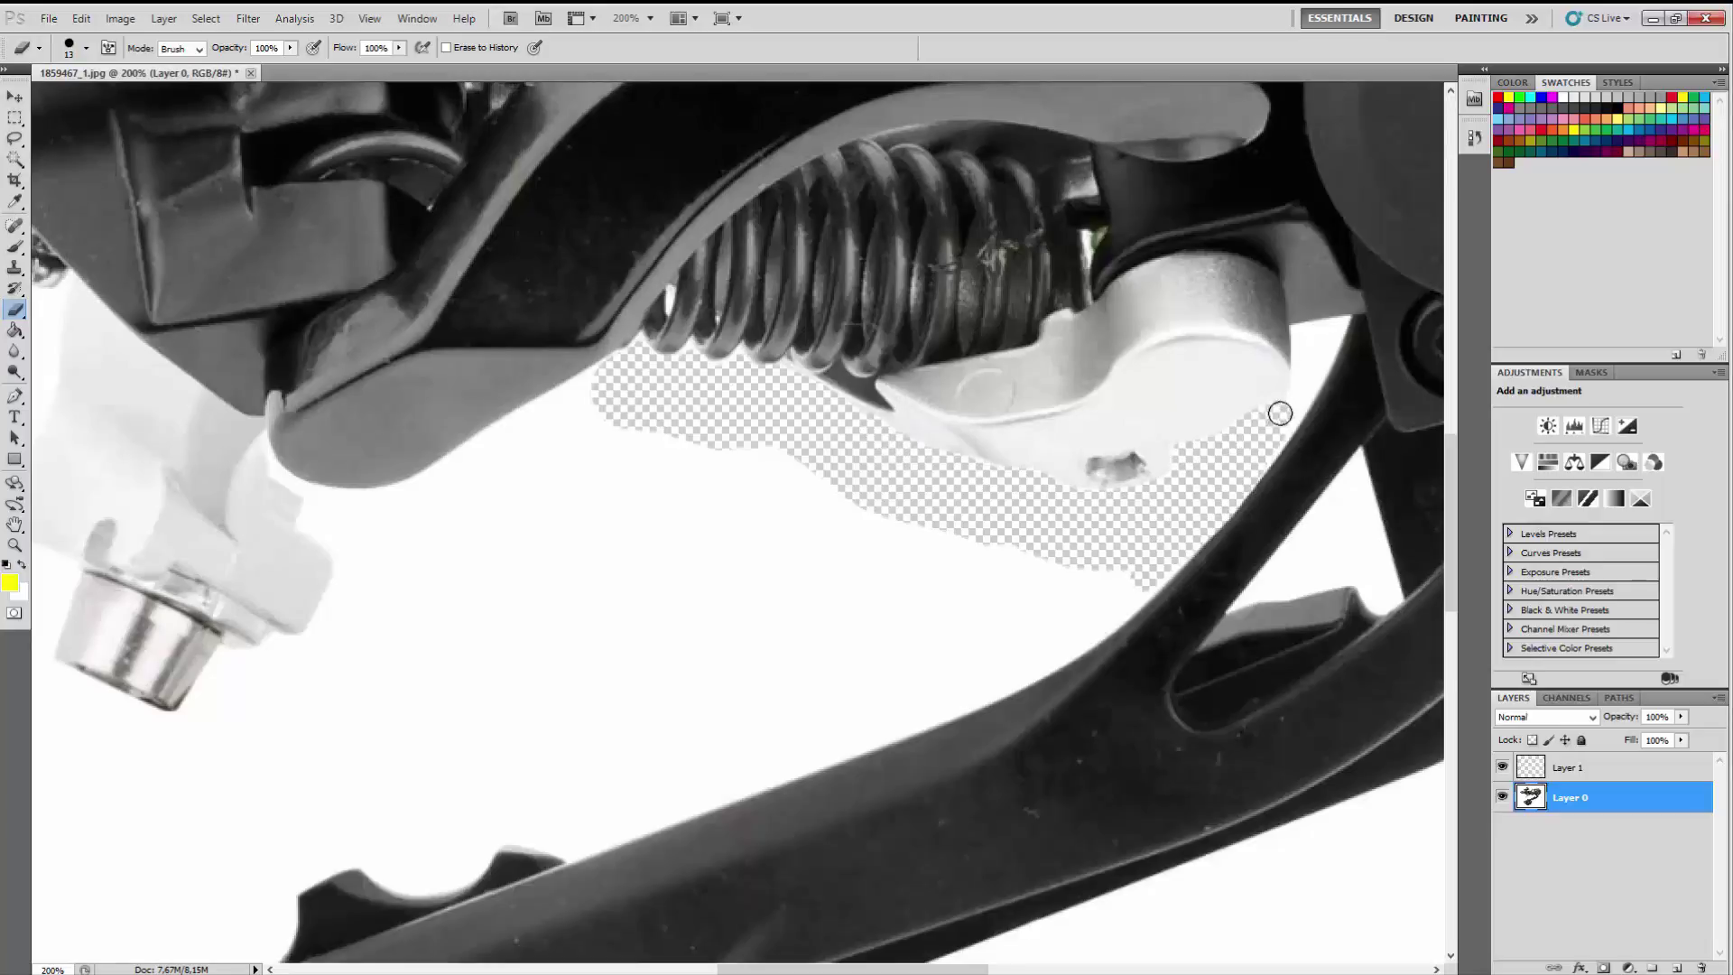
With a smaller eraser, clear the white beside the silver pivot and near the bracket.
right_click(280, 130)
left_click(37, 104)
key("Return")
mouse_move(1299, 331)
left_mouse_down()
mouse_move(1338, 326)
mouse_move(1316, 398)
mouse_move(1323, 336)
mouse_move(1293, 406)
mouse_move(1301, 337)
left_mouse_up()
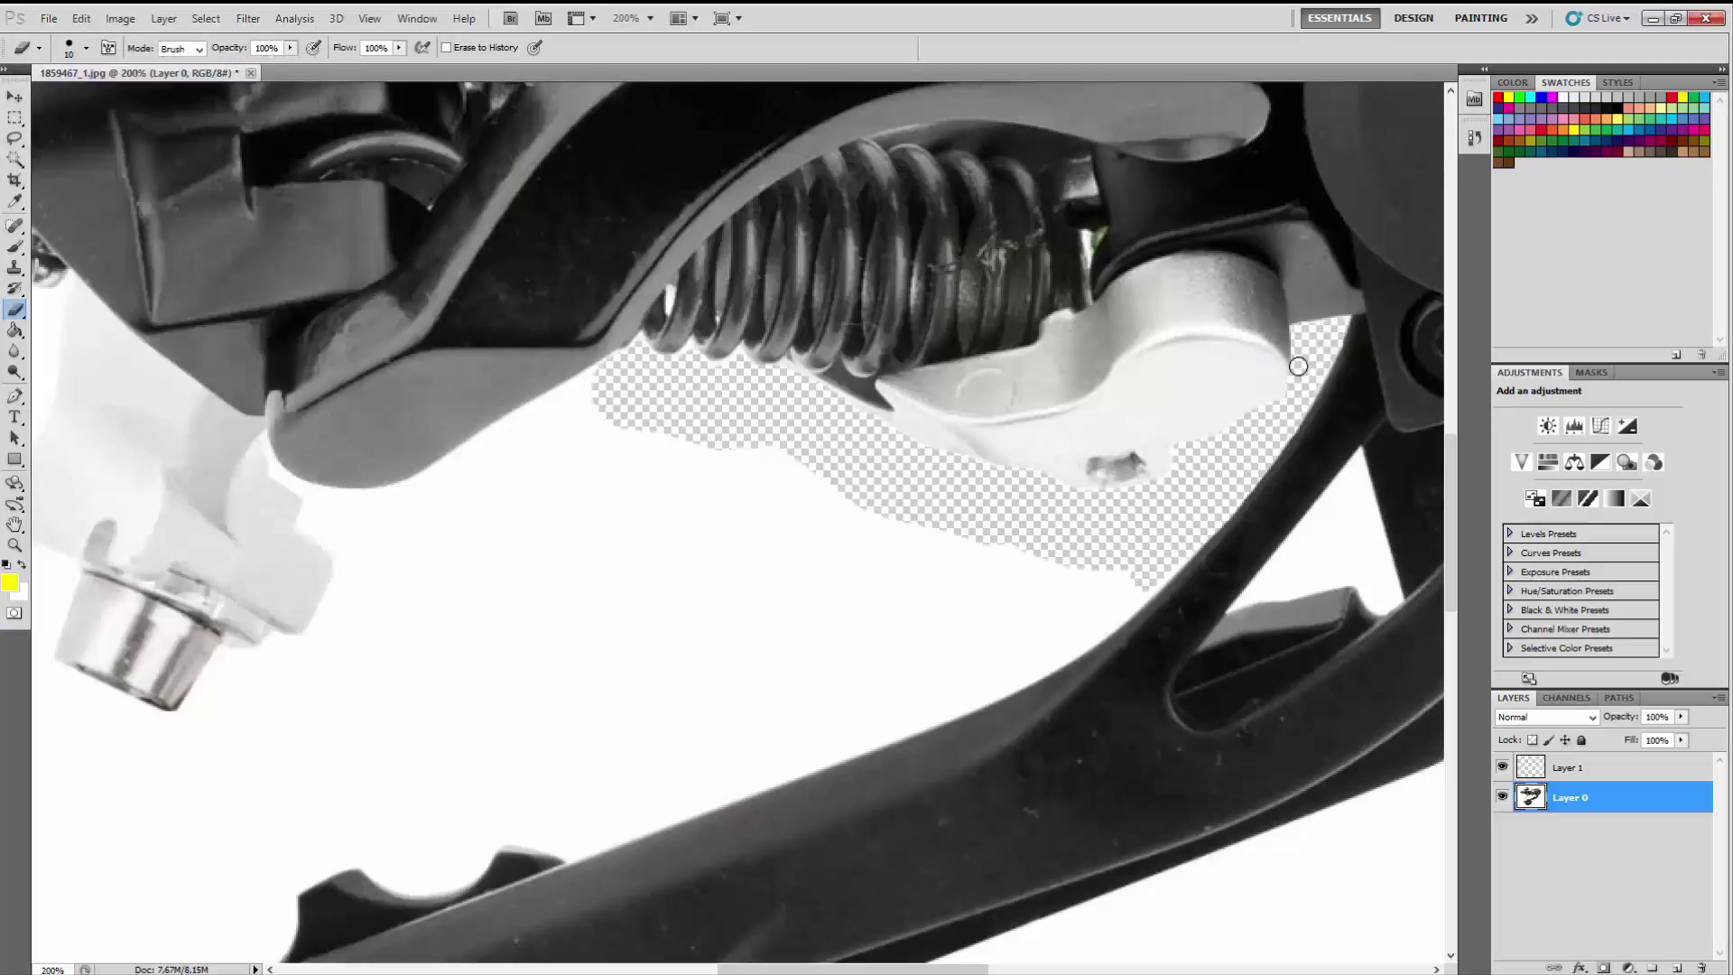
scroll(737, 522, "left", 3)
scroll(713, 514, "left", 5)
mouse_move(692, 507)
left_mouse_down()
mouse_move(768, 496)
mouse_move(717, 534)
mouse_move(736, 597)
mouse_move(726, 561)
mouse_move(709, 610)
mouse_move(706, 528)
mouse_move(711, 571)
left_mouse_up()
Using eraser sizes 6 and 4, erase white beside the bracket tip and below the white bracket.
left_click(82, 19)
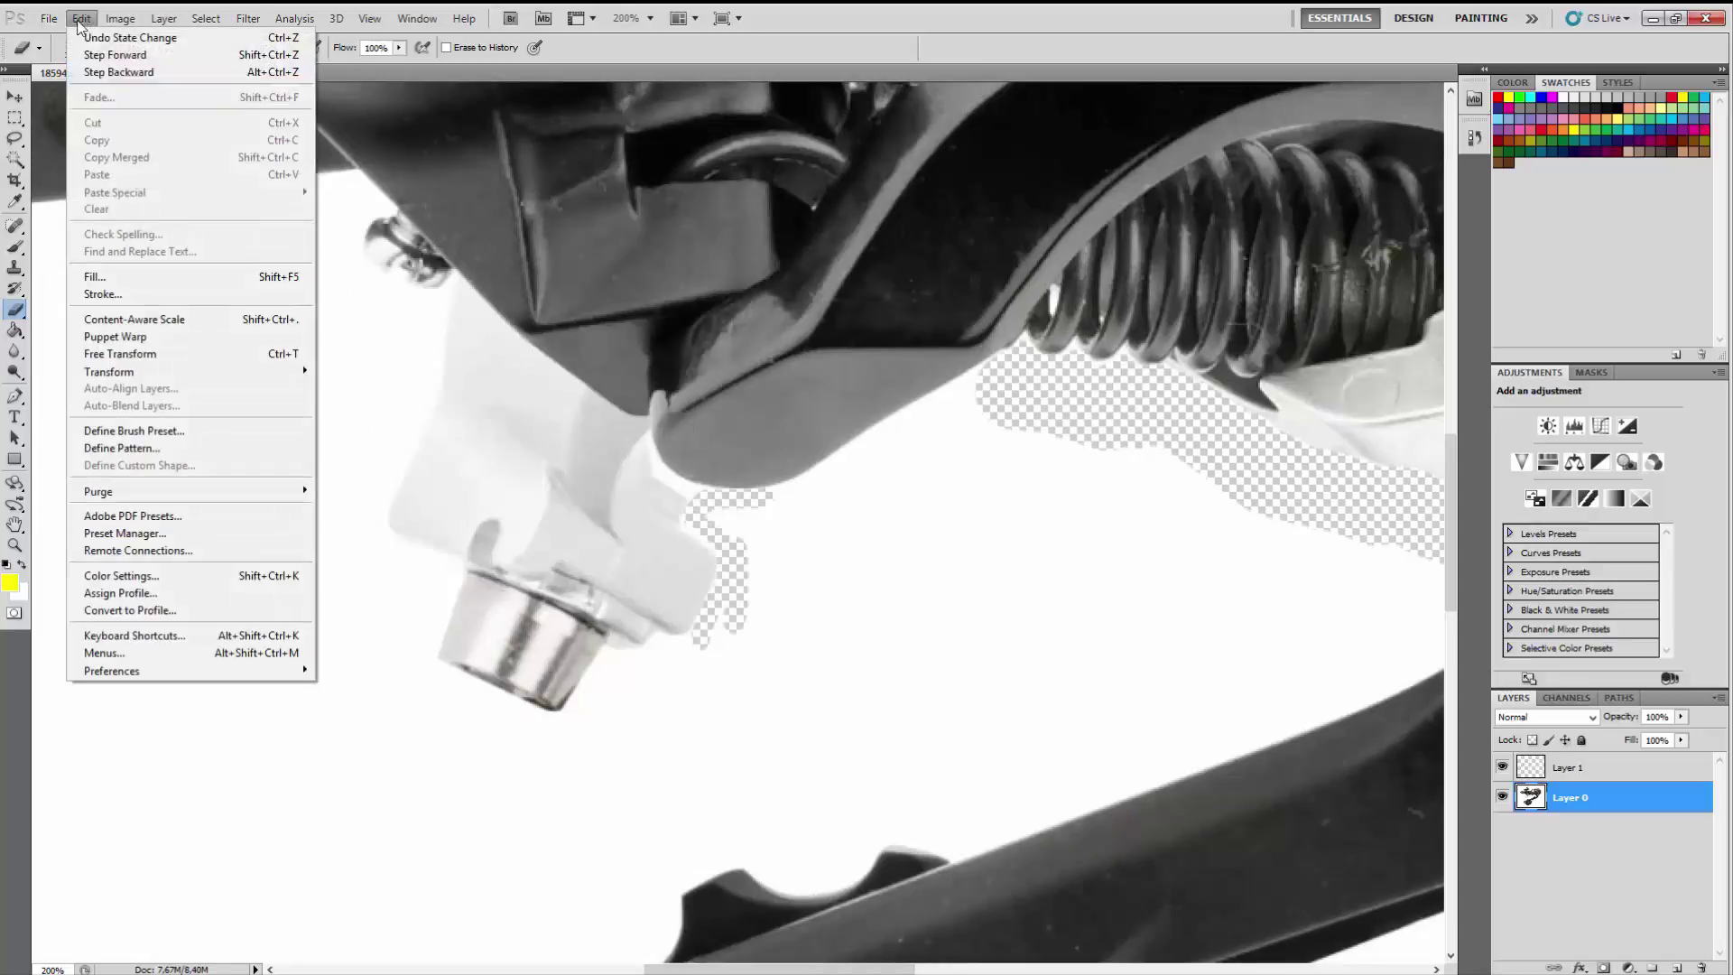
left_click(86, 48)
left_click(62, 69)
left_click_drag(672, 471, 701, 491)
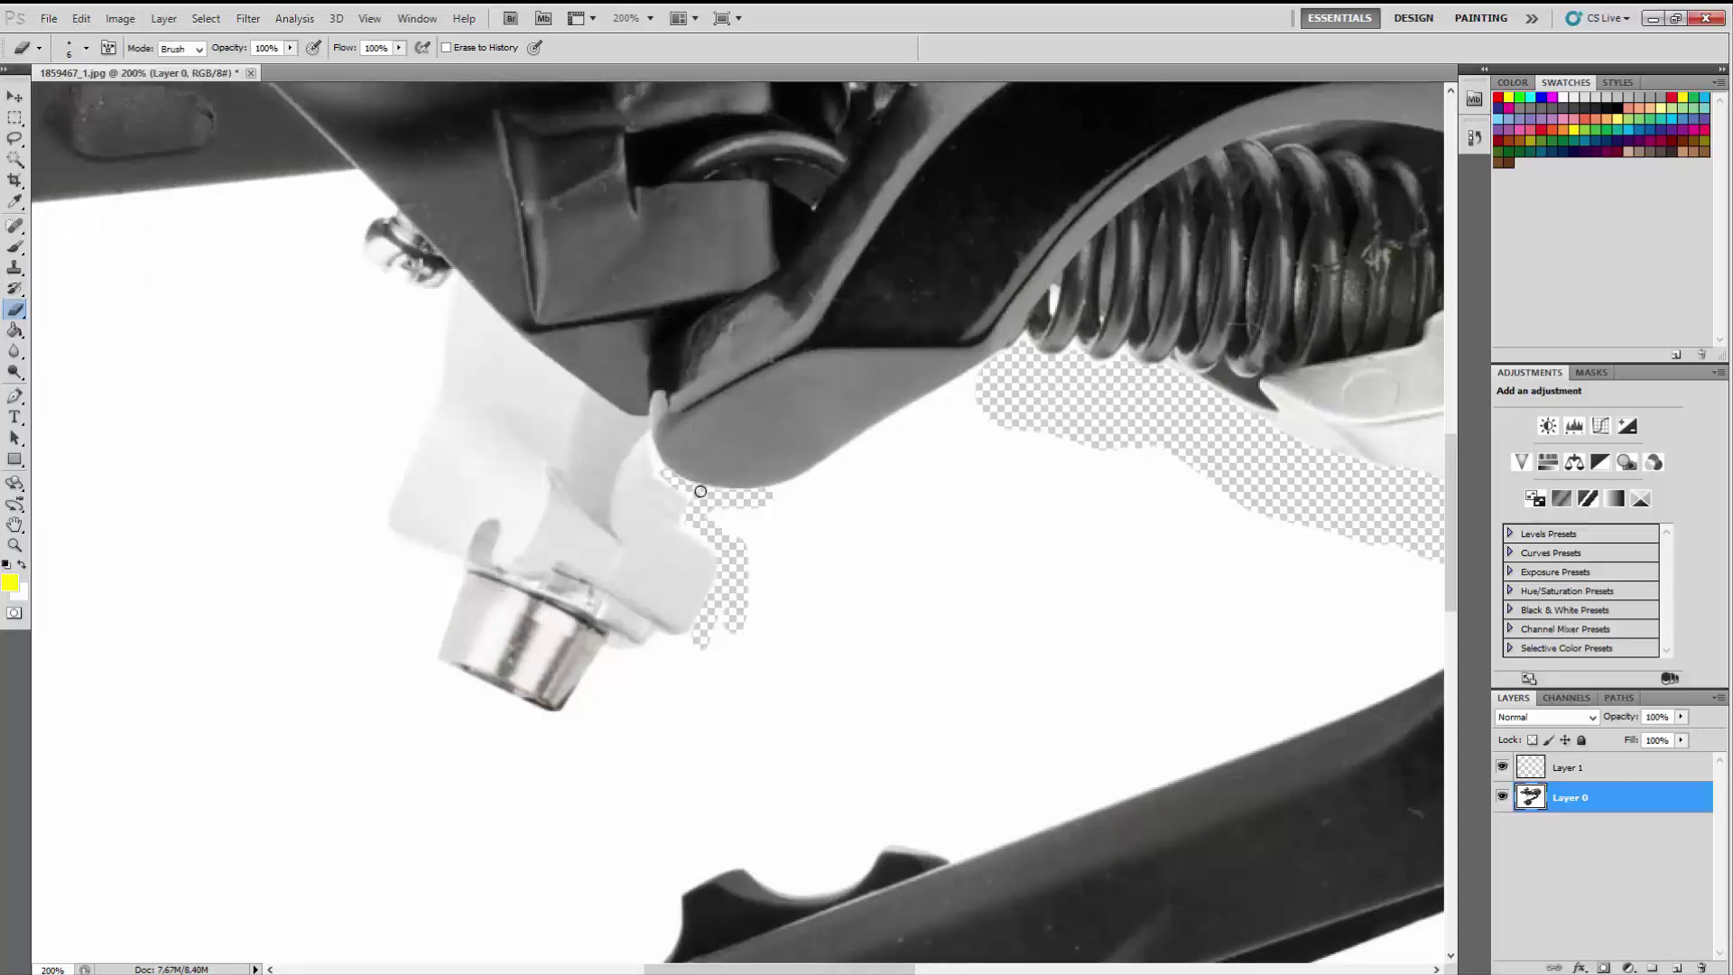
left_click(85, 48)
left_click_drag(40, 99, 30, 100)
left_click(658, 455)
left_click_drag(696, 634, 657, 644)
Enlarge the eraser to 33 and erase white below and up-left of the nut and along the bracket.
left_click(85, 48)
left_click_drag(30, 99, 50, 100)
left_click(619, 678)
mouse_move(619, 678)
left_mouse_down()
mouse_move(712, 660)
mouse_move(516, 735)
mouse_move(478, 710)
mouse_move(568, 736)
mouse_move(444, 700)
mouse_move(388, 646)
left_mouse_up()
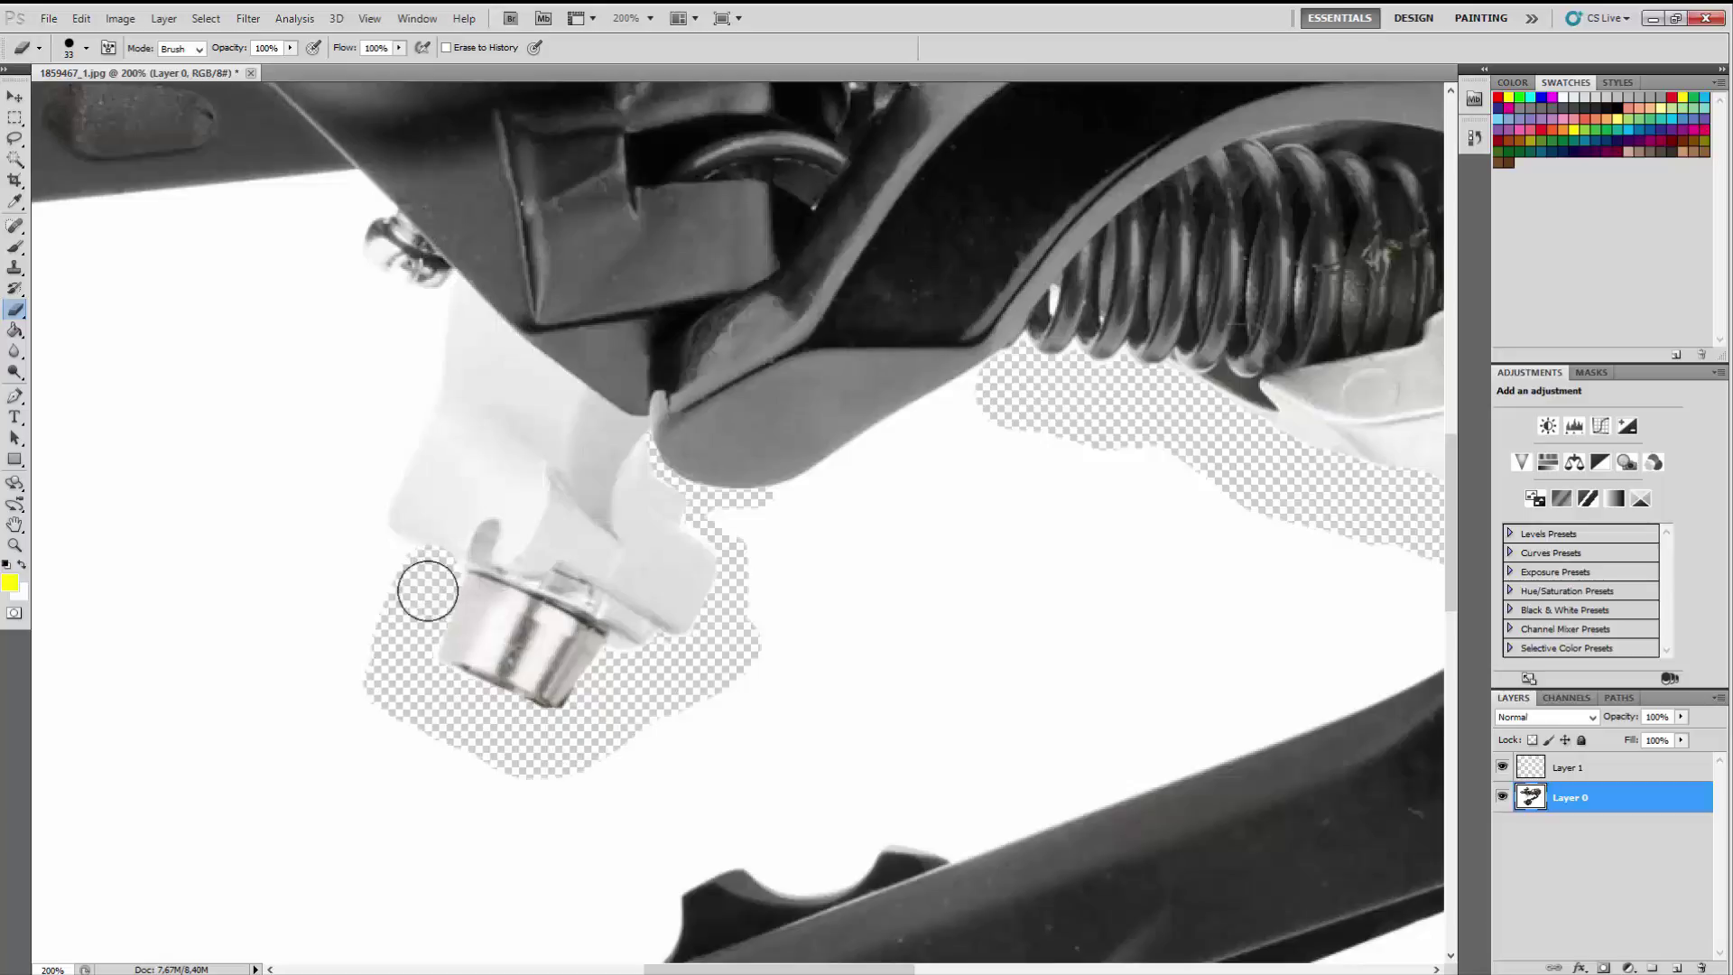
left_click_drag(430, 581, 354, 528)
mouse_move(401, 405)
left_mouse_down()
mouse_move(353, 526)
mouse_move(416, 327)
mouse_move(402, 404)
left_mouse_up()
Set the eraser to size 5 and erase the white around the small nut.
left_click(86, 48)
double_click(45, 105)
mouse_move(420, 298)
left_mouse_down()
mouse_move(364, 263)
mouse_move(407, 289)
mouse_move(356, 245)
mouse_move(394, 209)
mouse_move(355, 172)
mouse_move(375, 205)
left_mouse_up()
left_click_drag(866, 968, 1013, 957)
left_click_drag(1450, 533, 1425, 300)
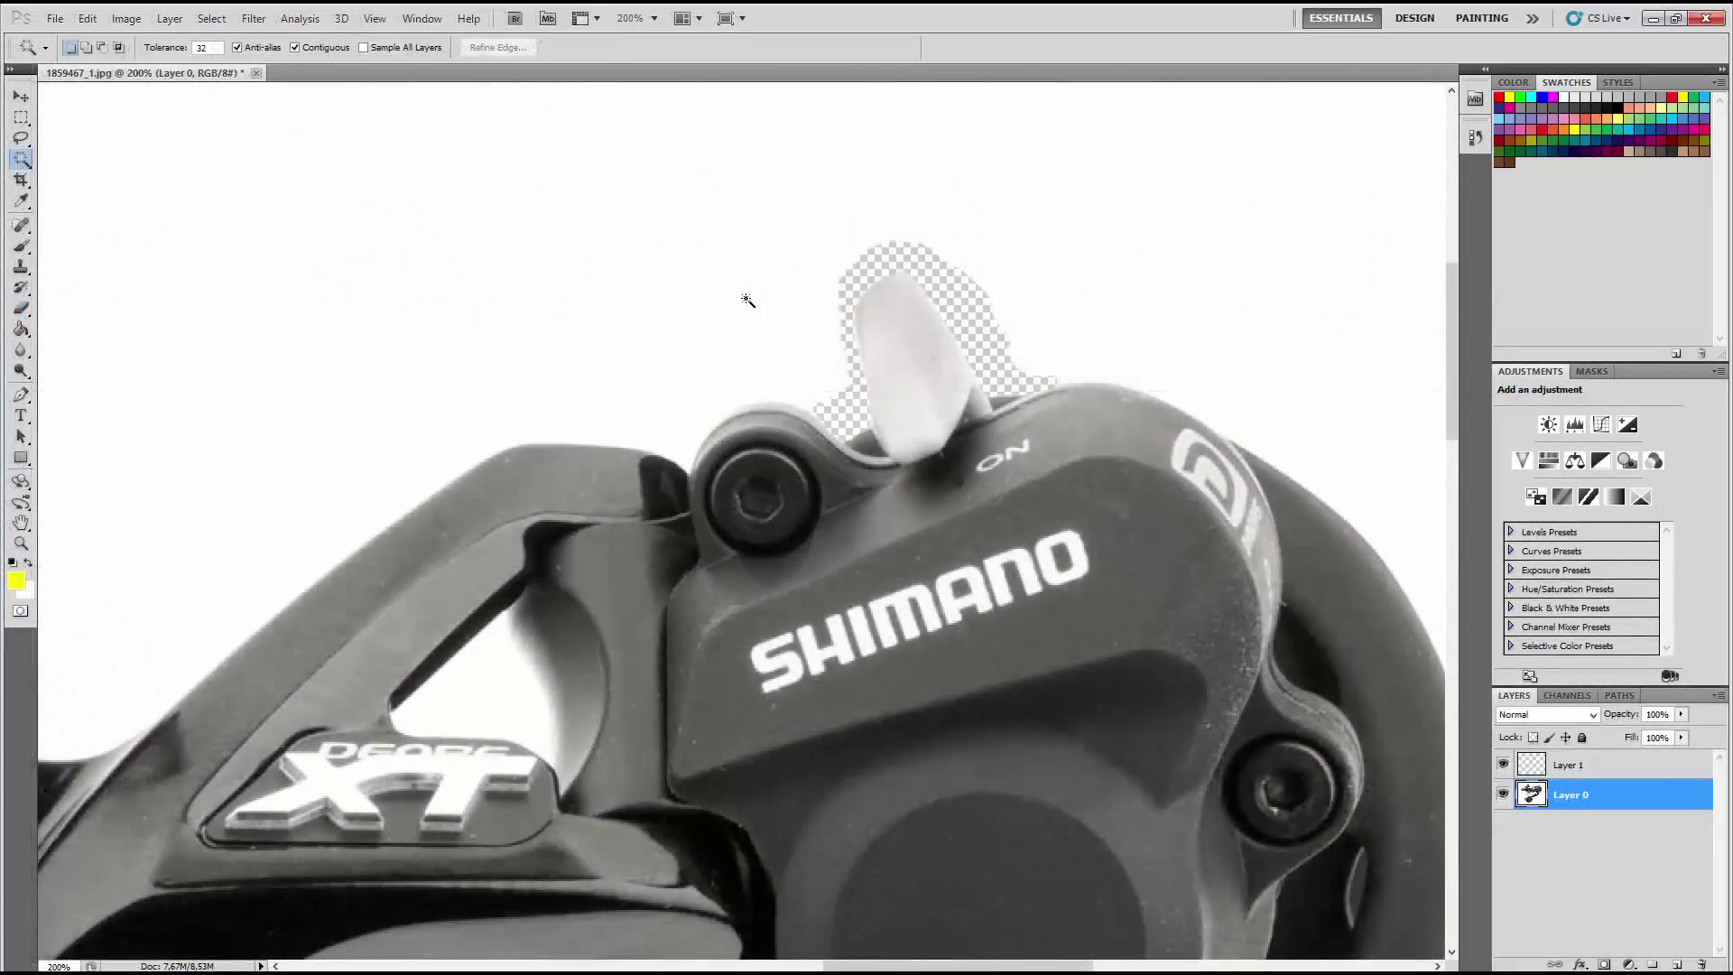
At 50% zoom, Magic Wand-select the remaining white background and delete it.
left_click(653, 18)
left_click(659, 61)
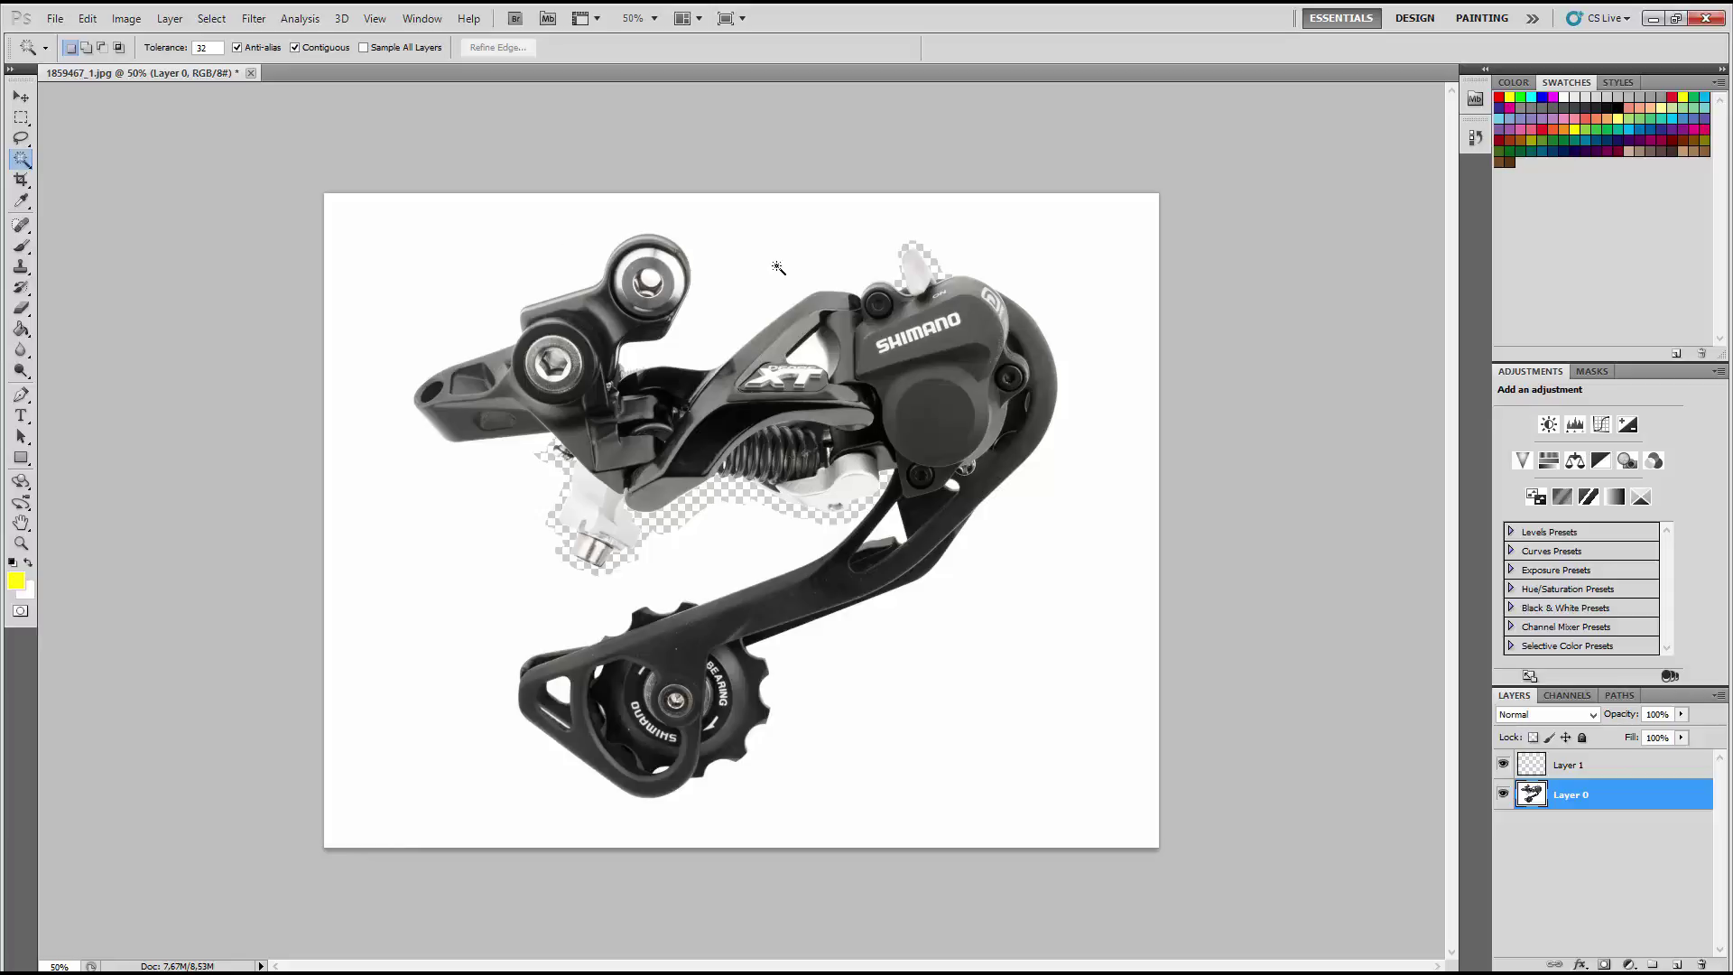
left_click(749, 274)
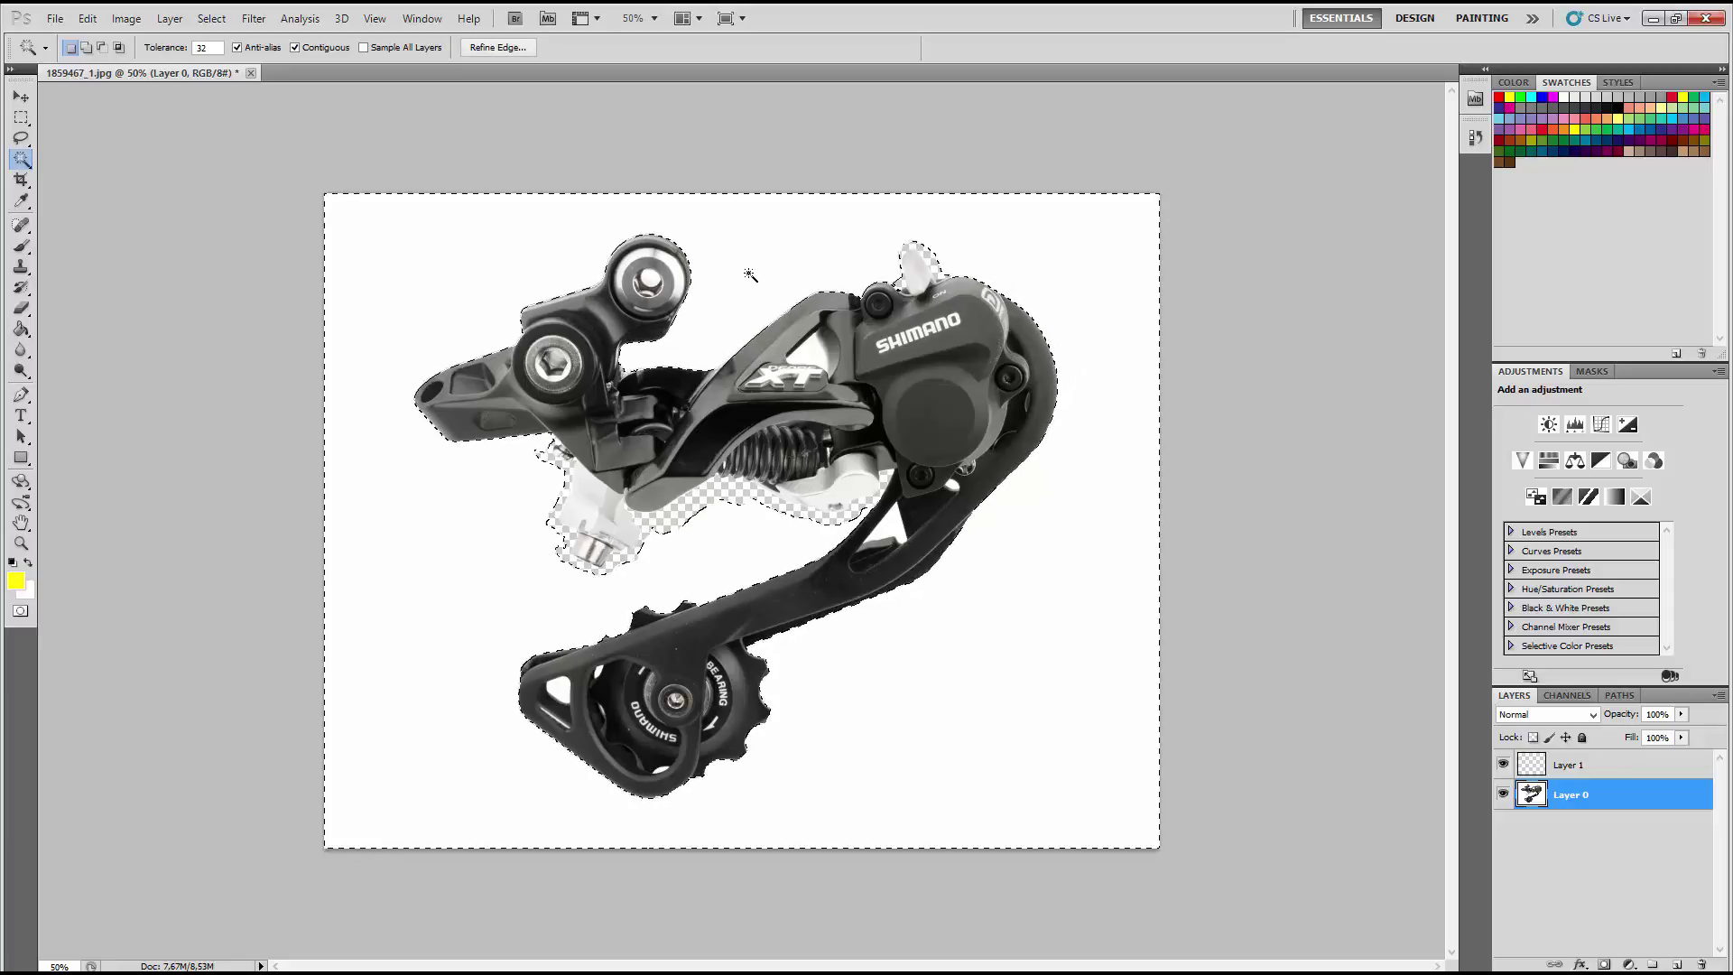
key("Delete")
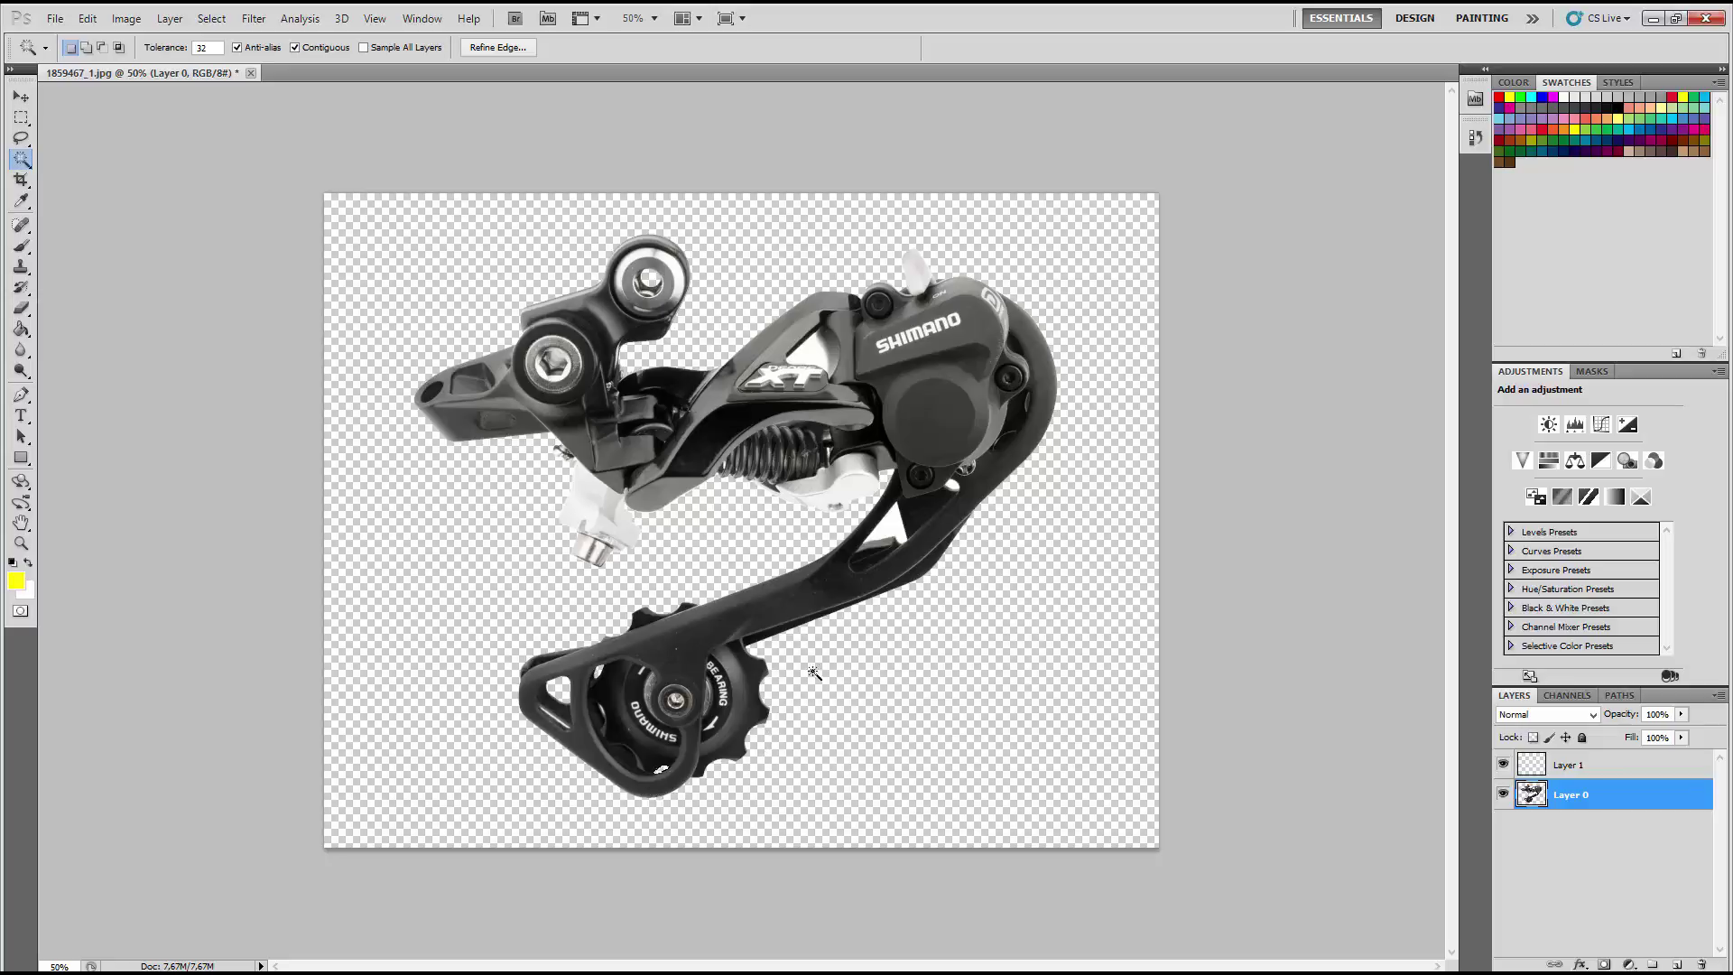
Check the cut-out edges at 100%, then return to the 50% view.
key("ctrl+plus")
scroll(907, 424, "up", 3)
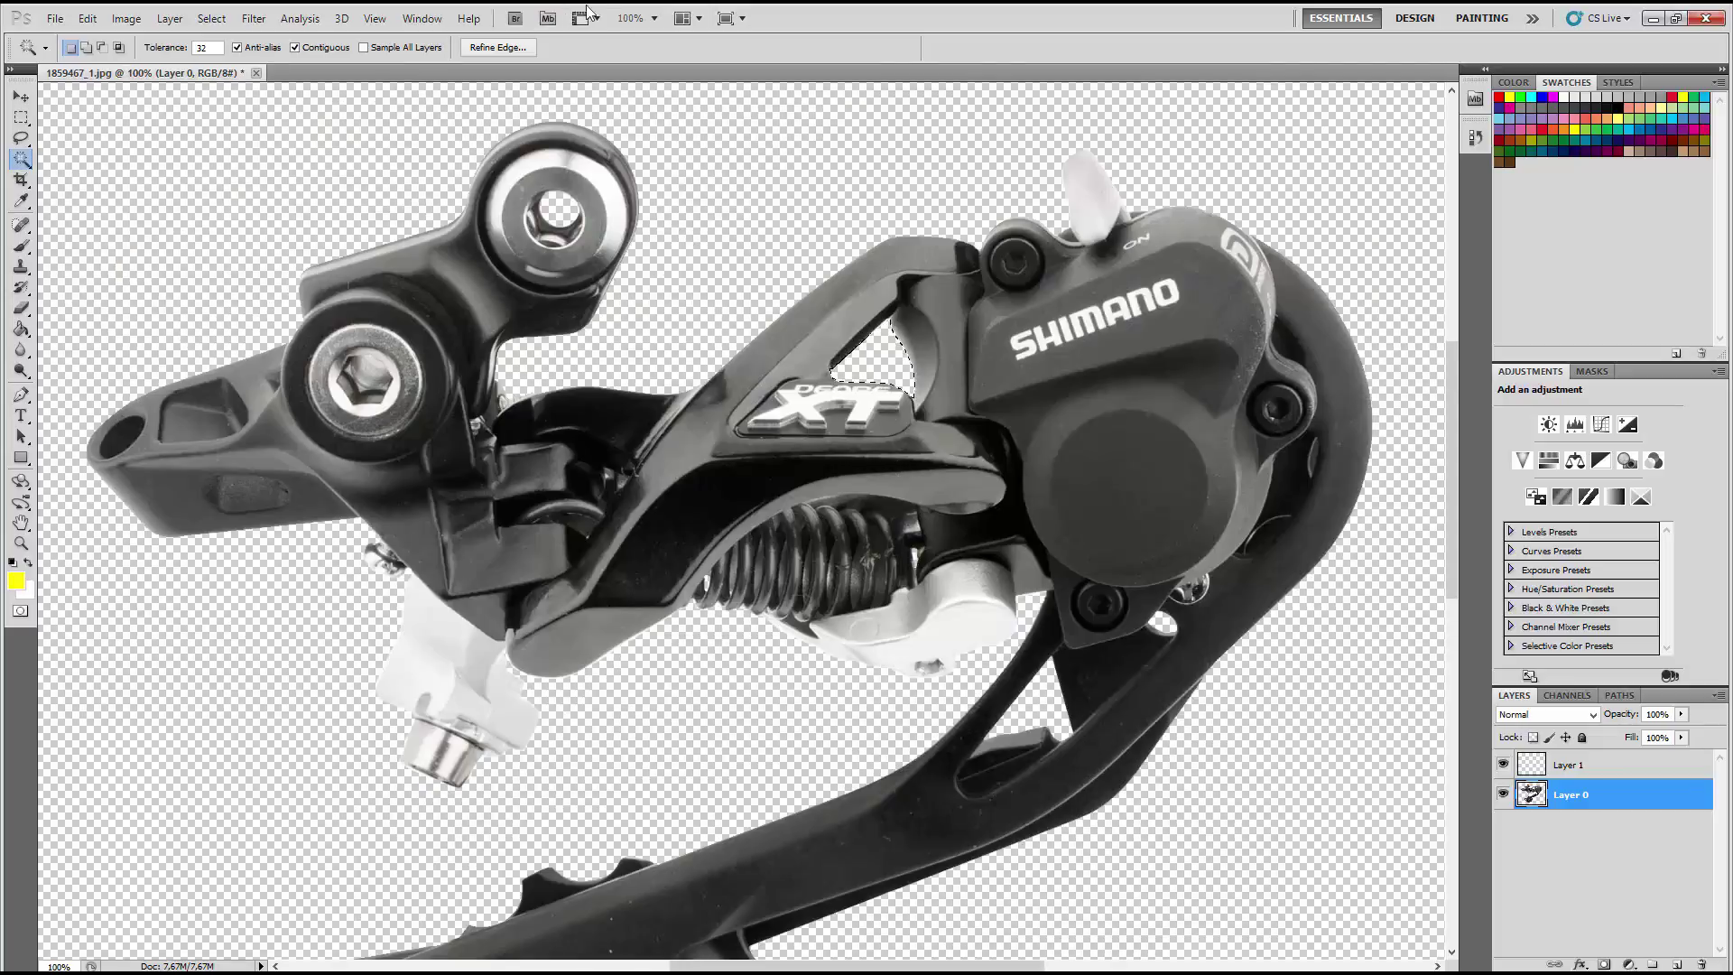
left_click(656, 18)
left_click(646, 63)
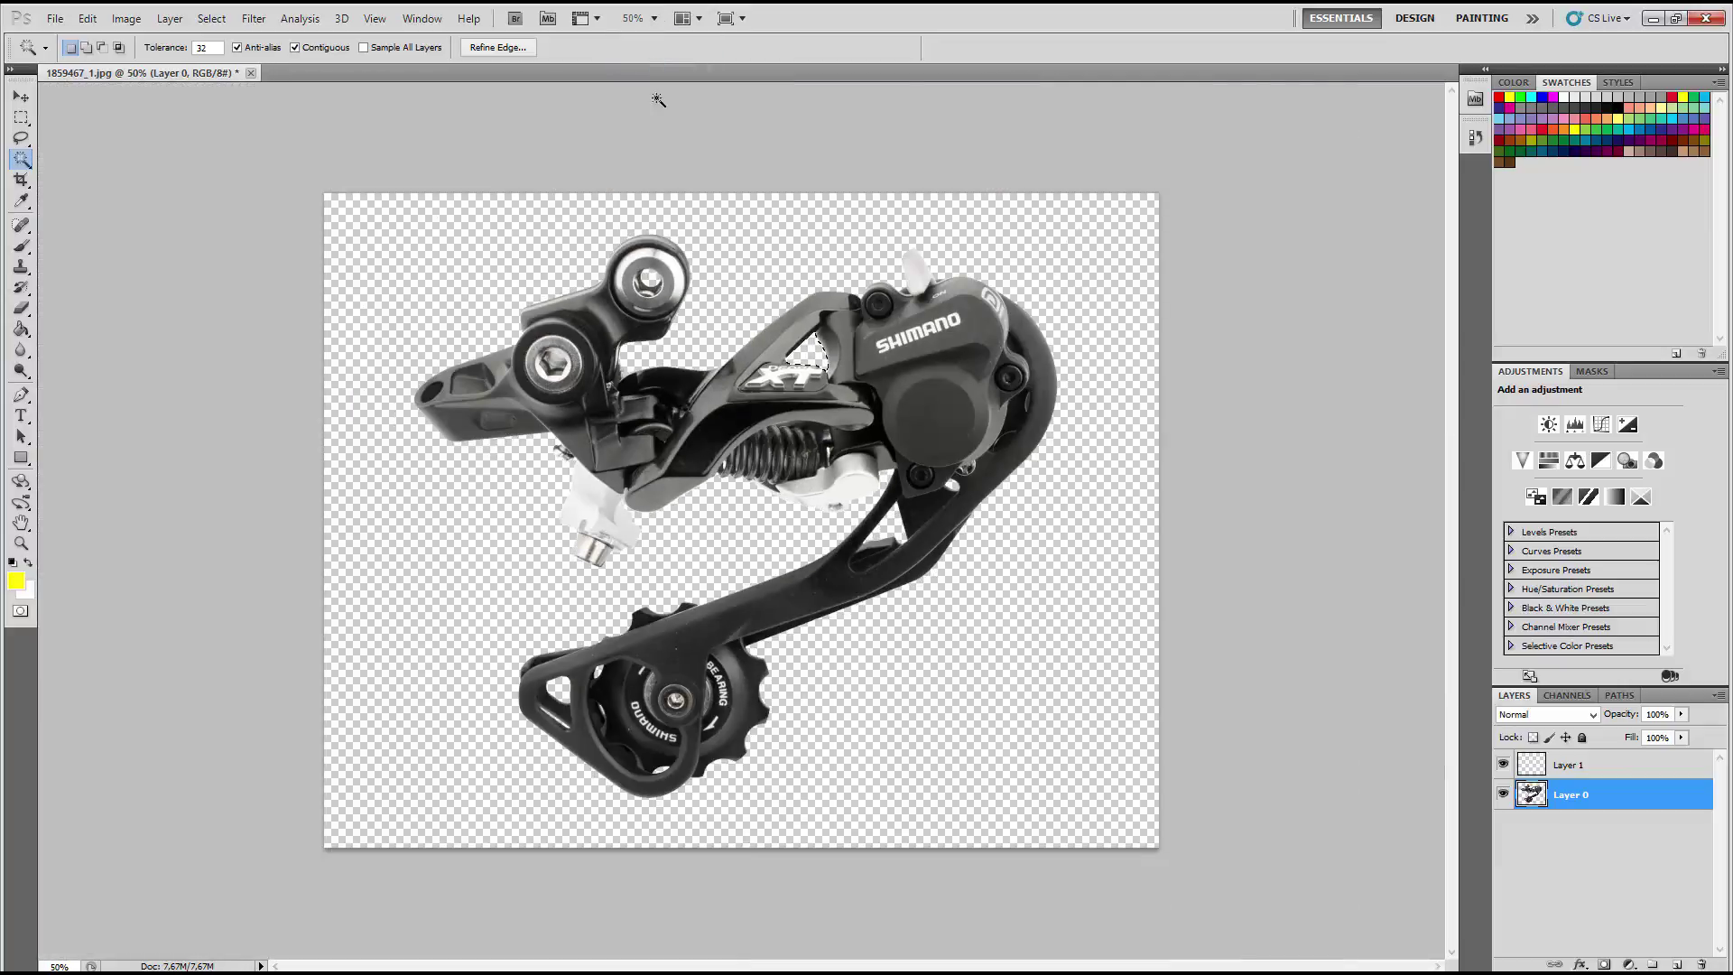
Deselect, paint-bucket fill Layer 1 yellow, and move it beneath Layer 0.
left_click(211, 18)
left_click(214, 56)
left_click(21, 329)
left_click(1616, 777)
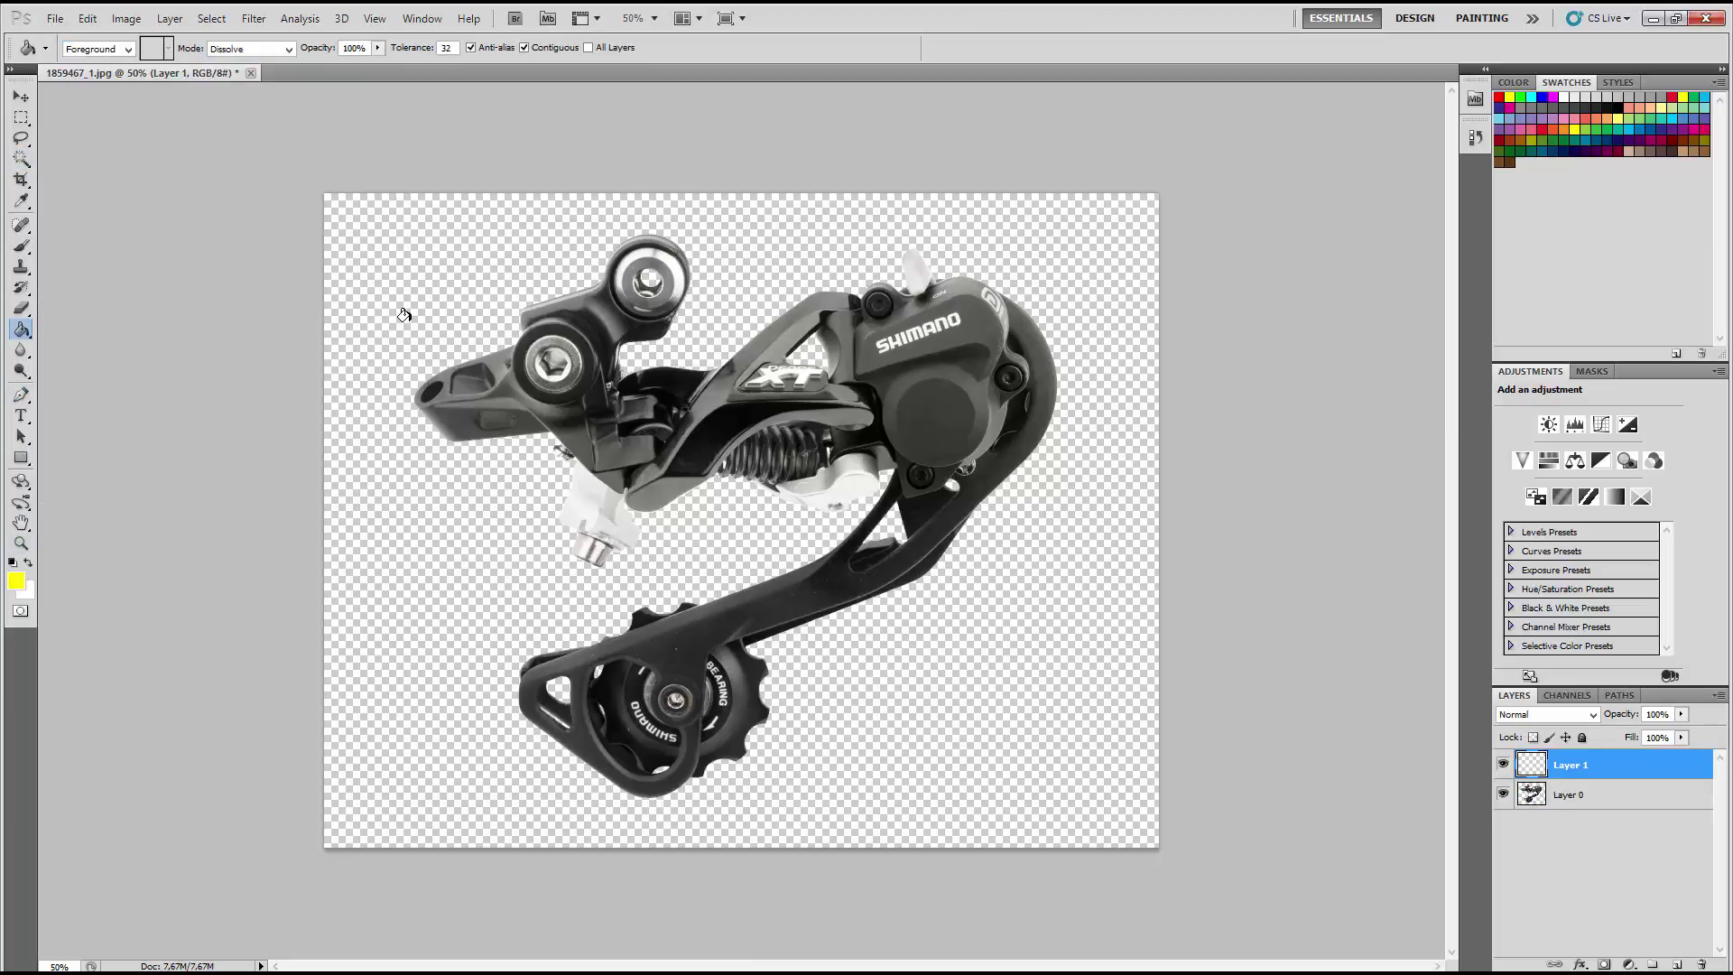
left_click(483, 345)
left_click_drag(1631, 773, 1625, 816)
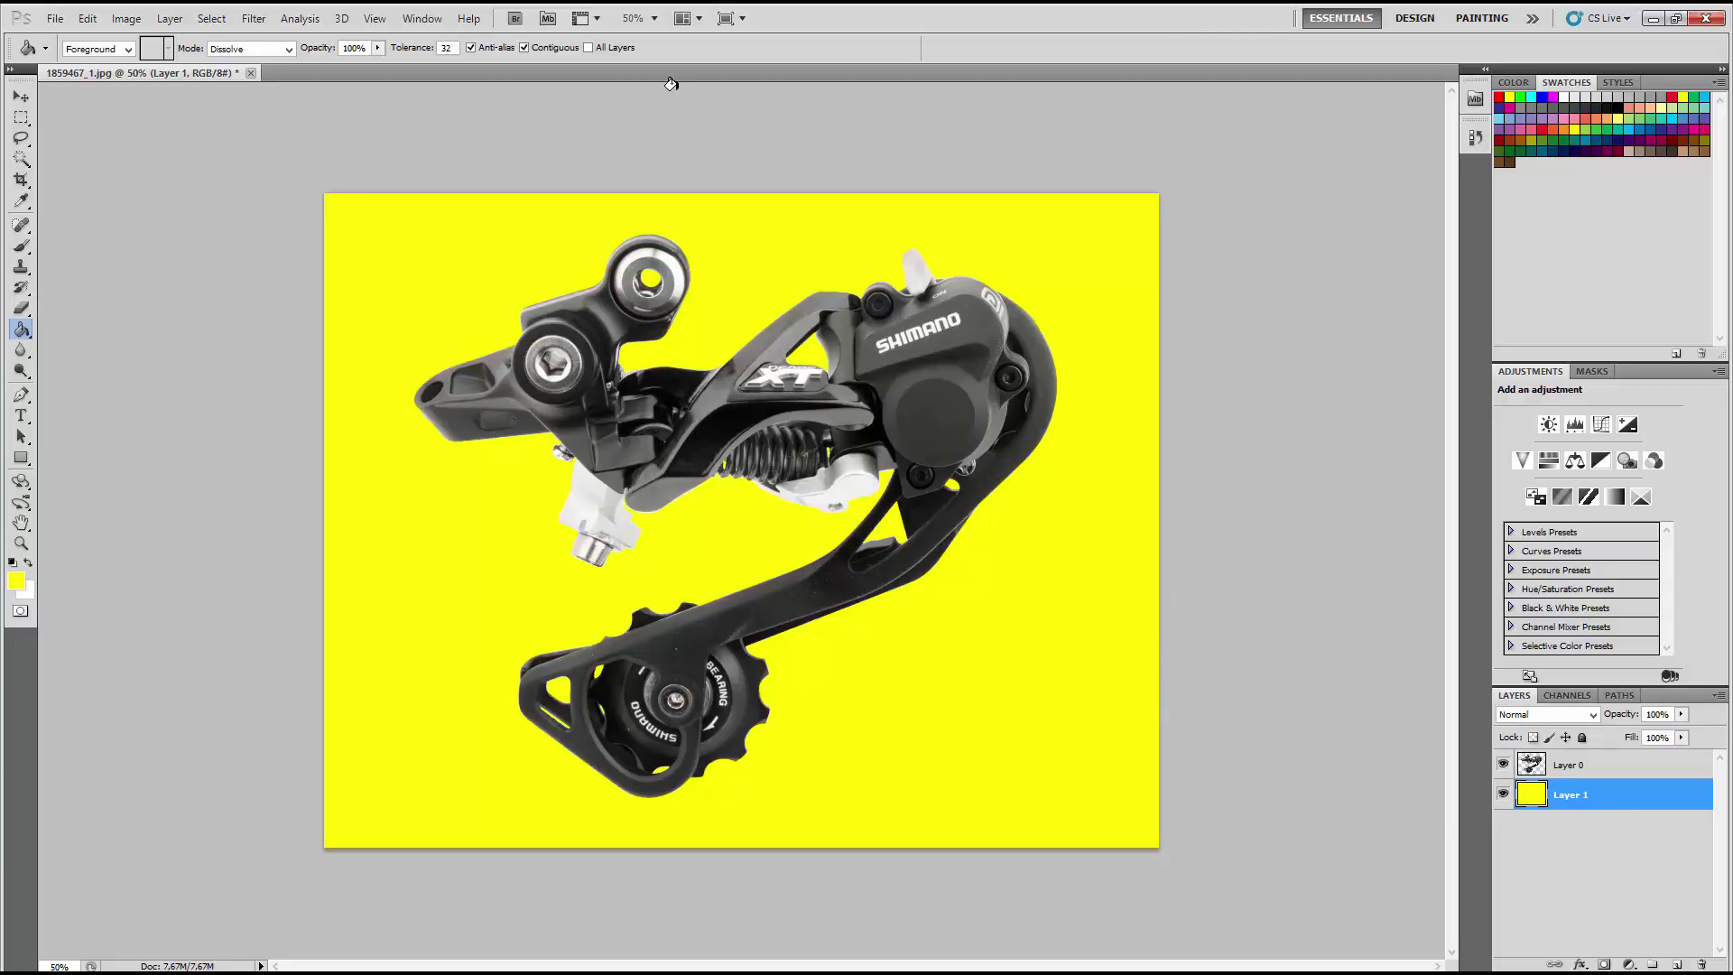
Inspect the edges at 200% with the Eraser on Layer 0, then zoom back to 50%.
left_click(654, 19)
left_click(652, 99)
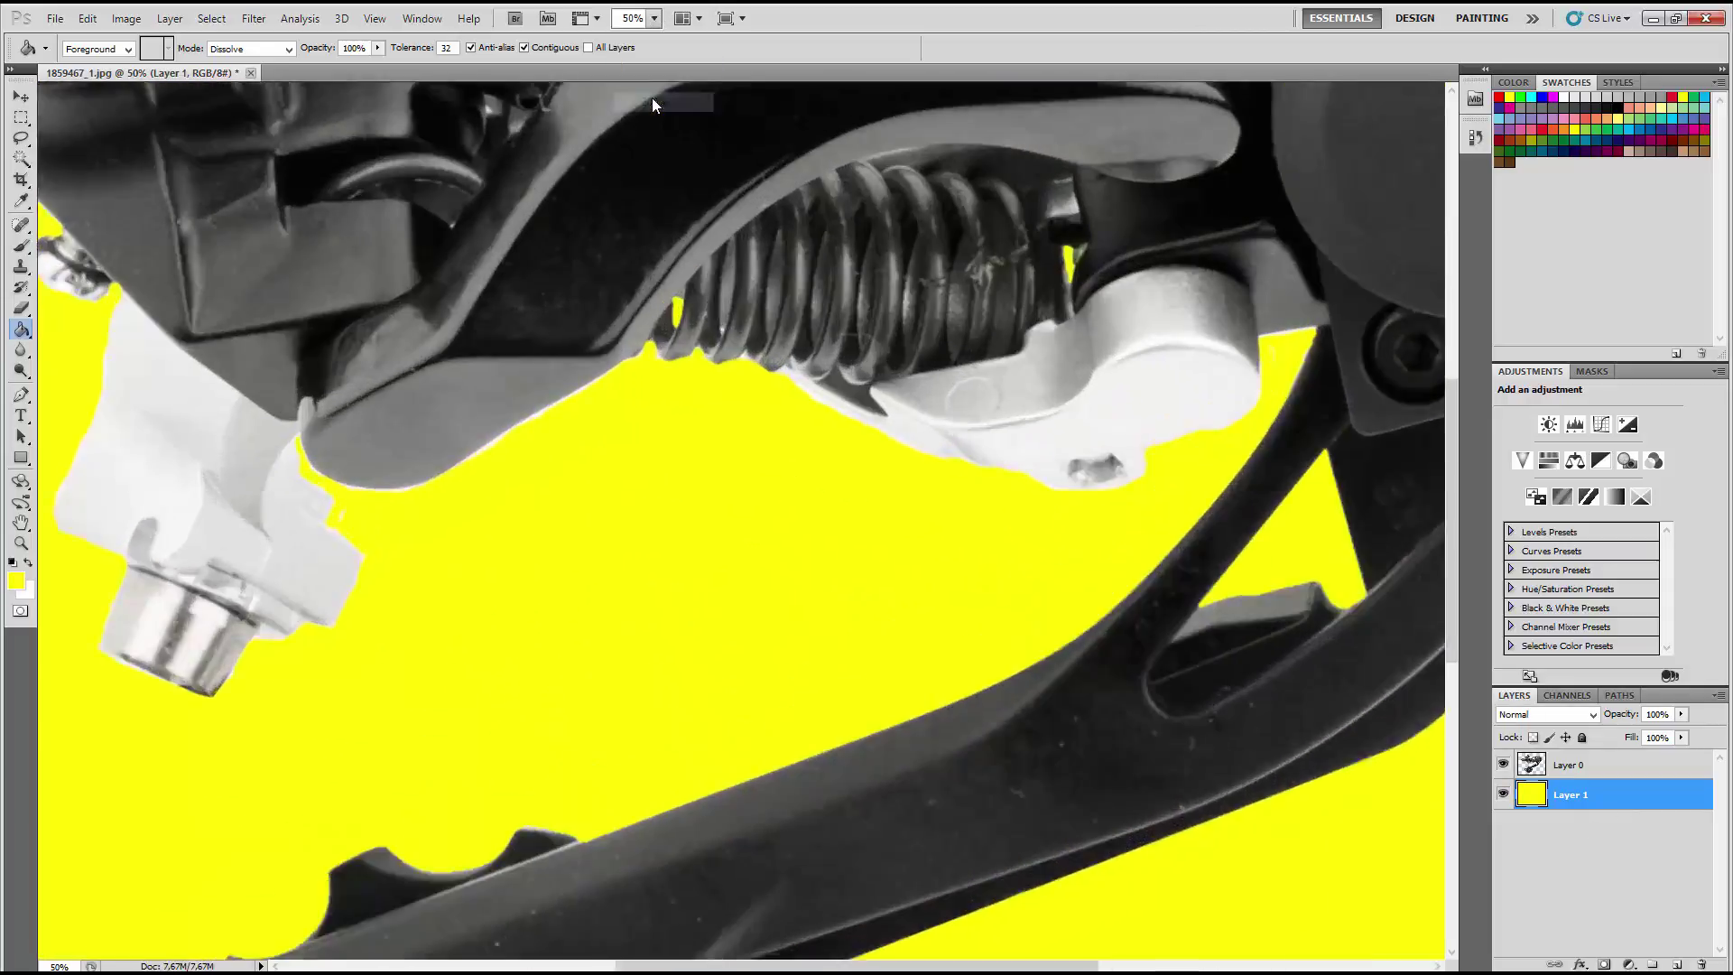
key("e")
key("alt+bracketright")
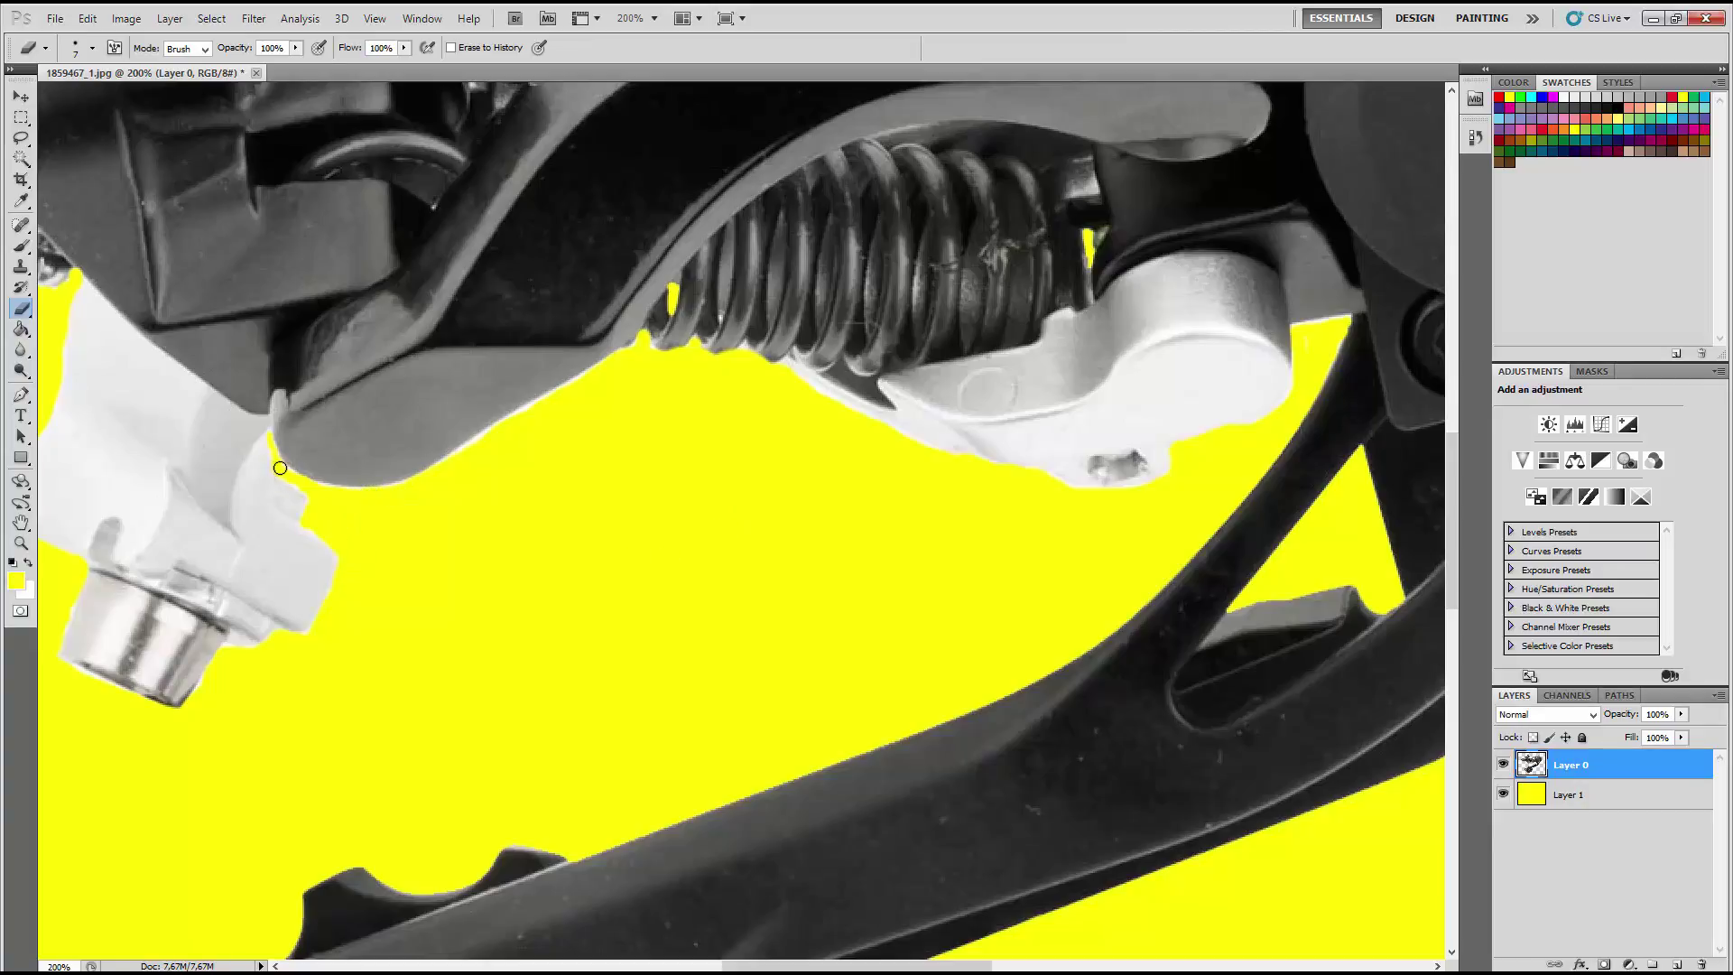
left_click(654, 18)
left_click(662, 63)
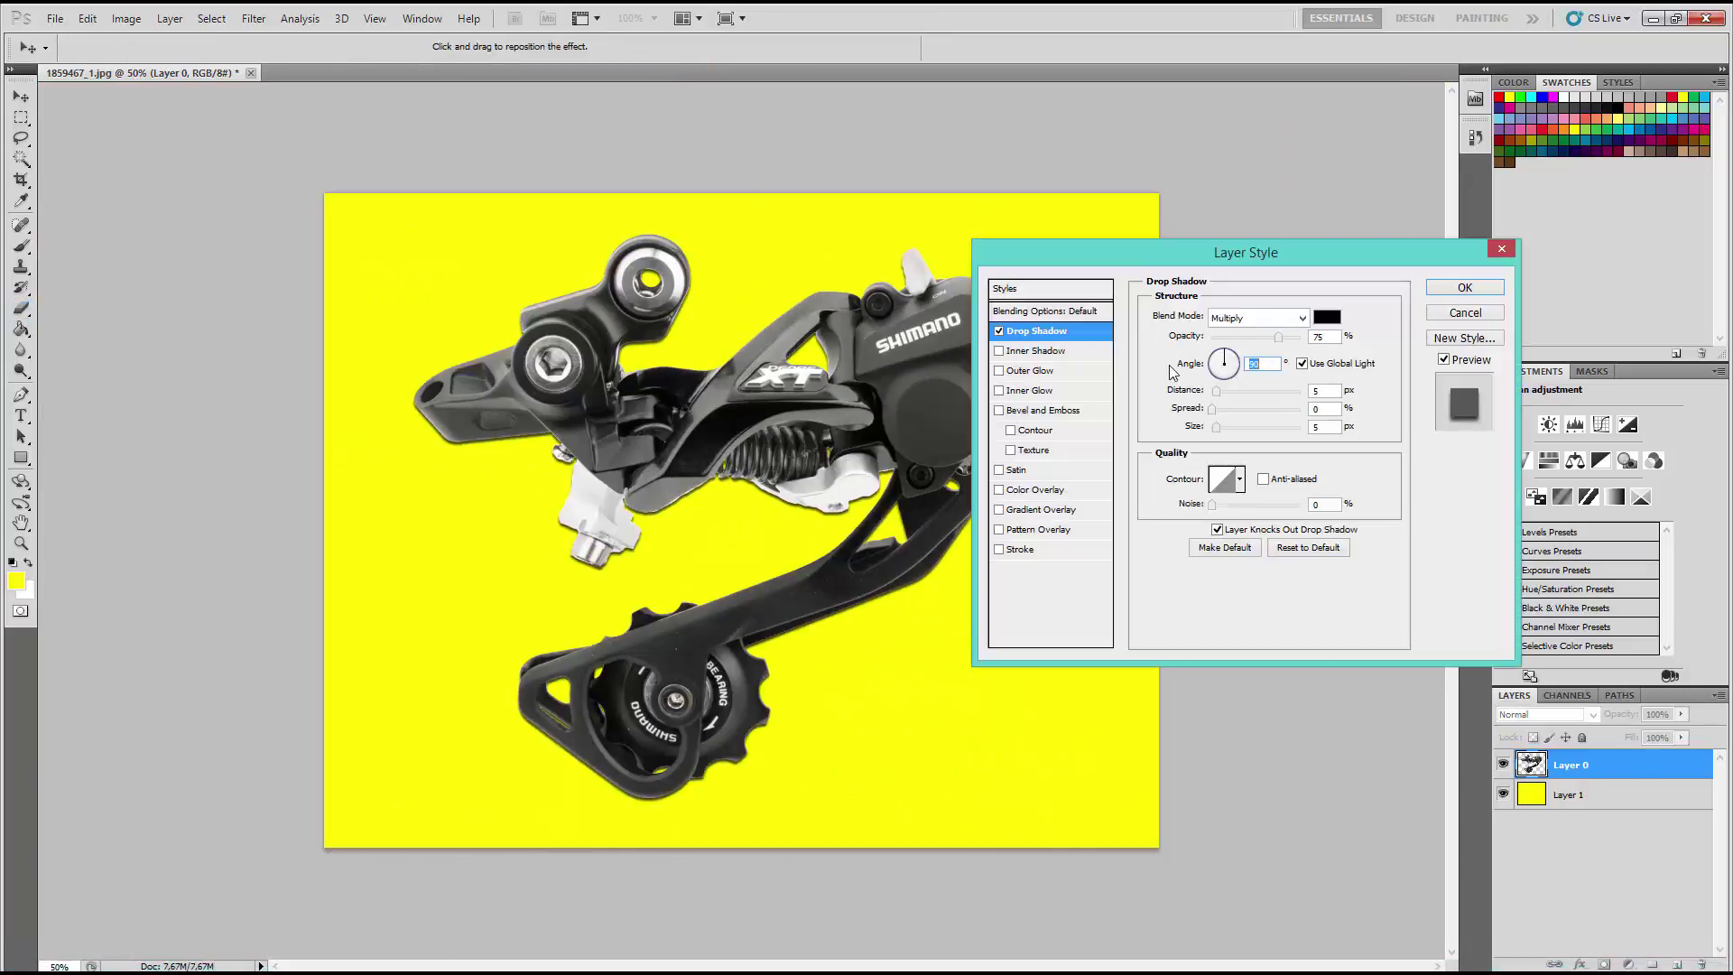
Raise the Layer 0 drop shadow size to about 32, apply it, and hide yellow Layer 1.
left_click_drag(1217, 426, 1228, 426)
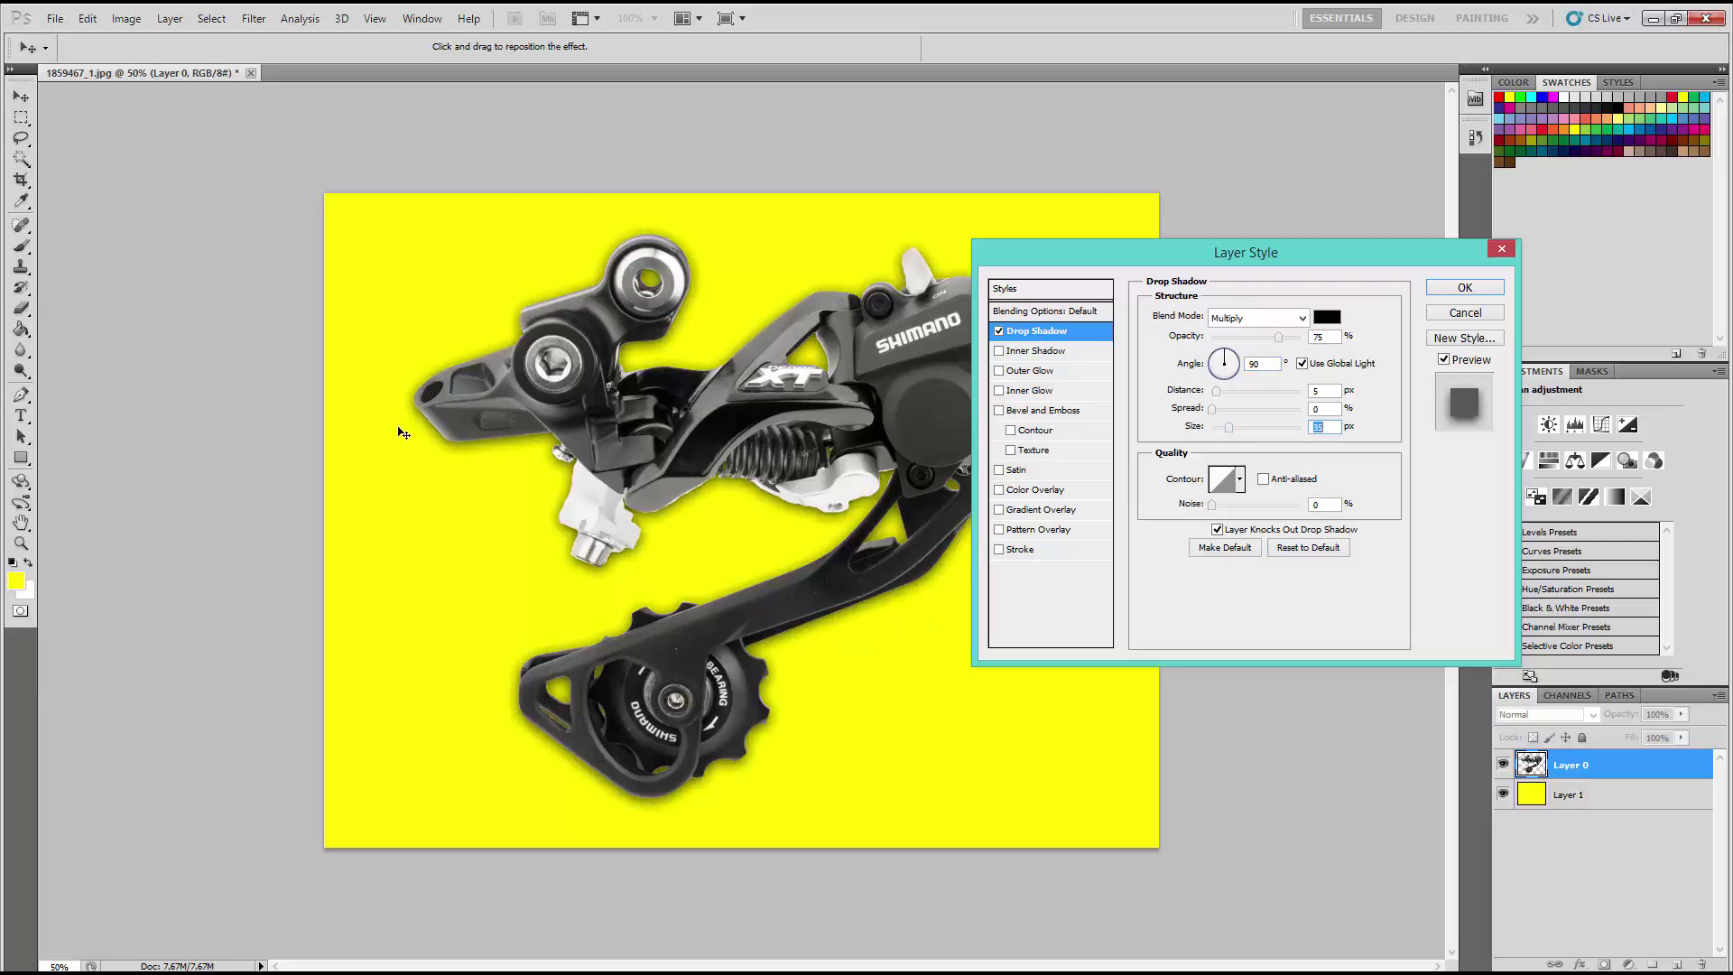
left_click(1455, 289)
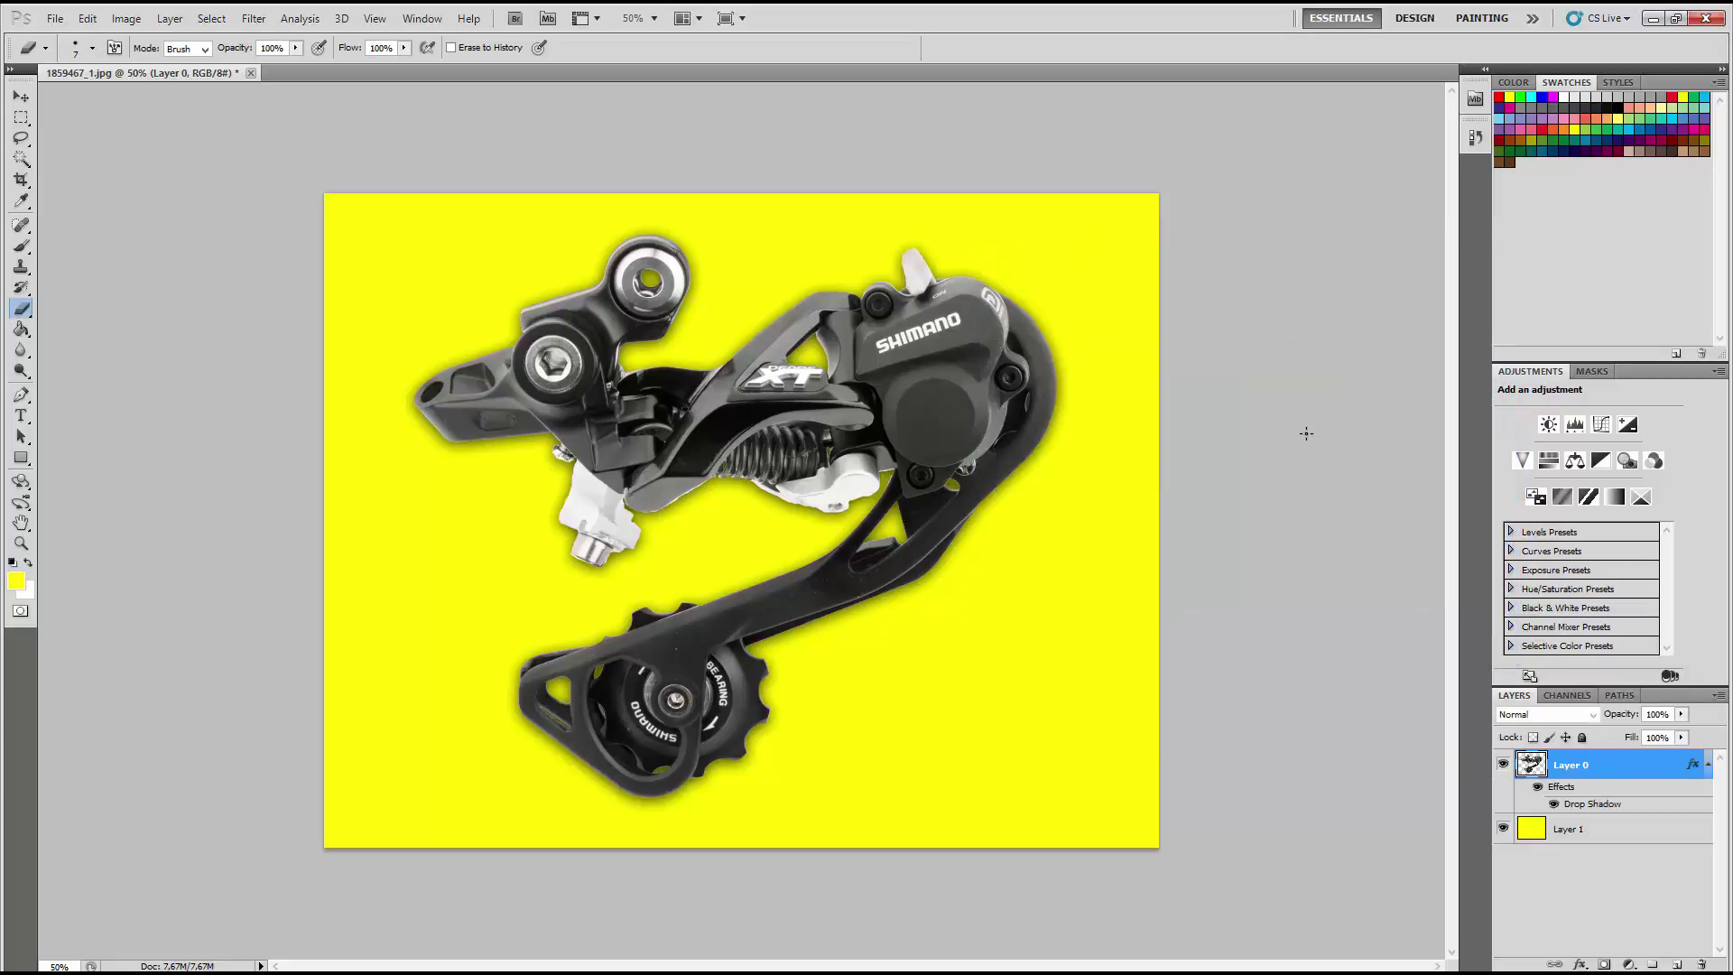
left_click(1503, 828)
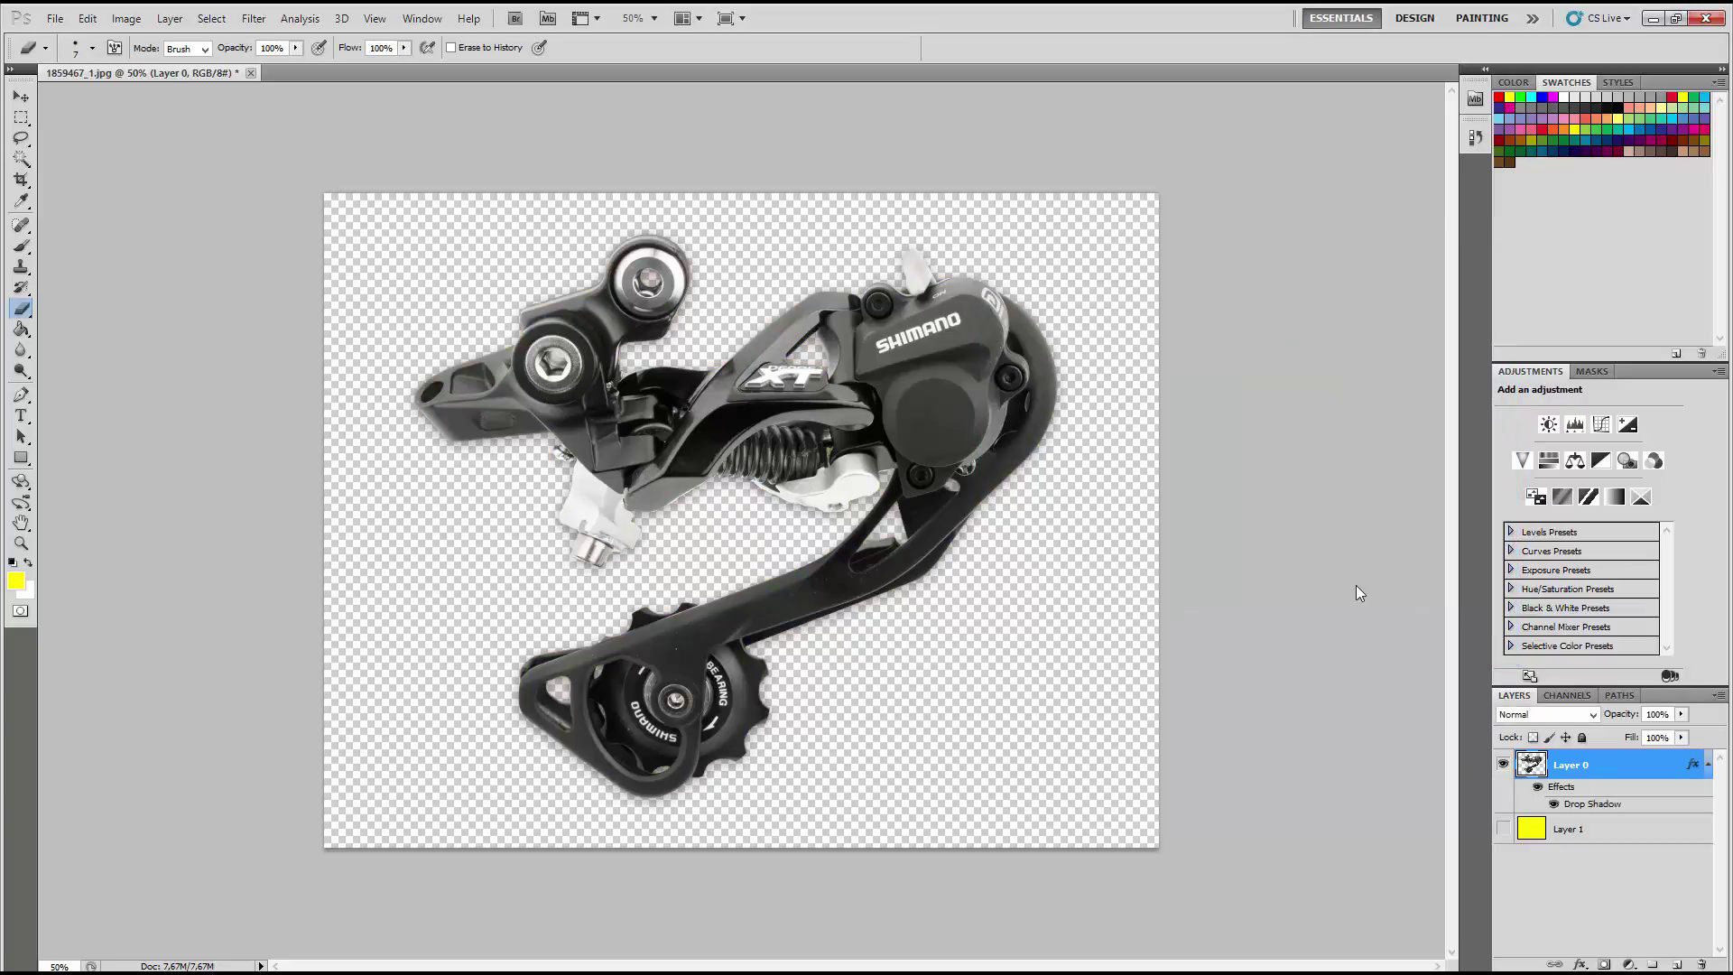